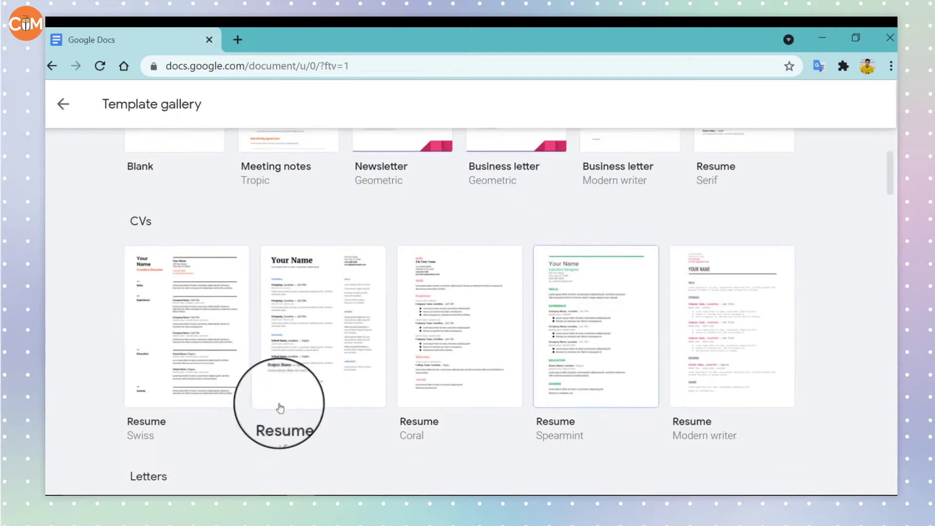
# Browse the template gallery and create a document from the Swiss resume template in the CVs section.
pyautogui.scroll(-4, 612, 308)
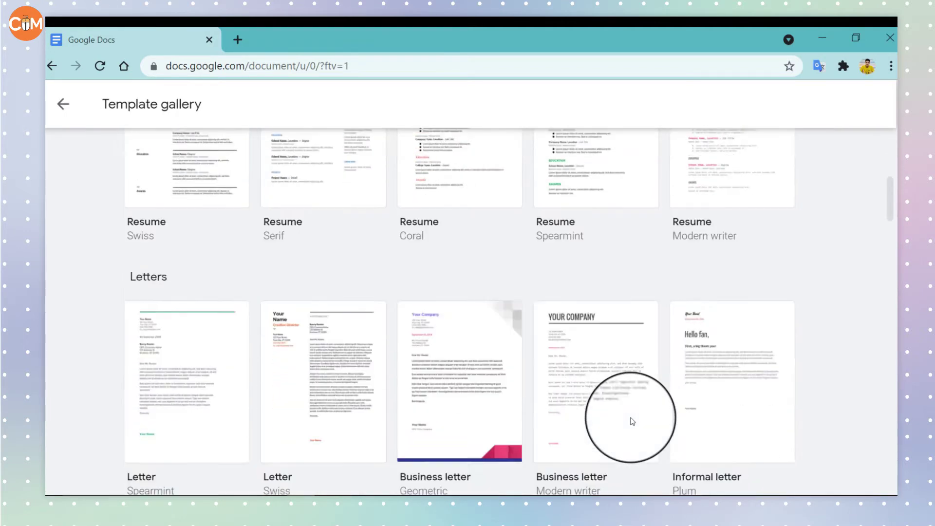
pyautogui.scroll(-6, 344, 311)
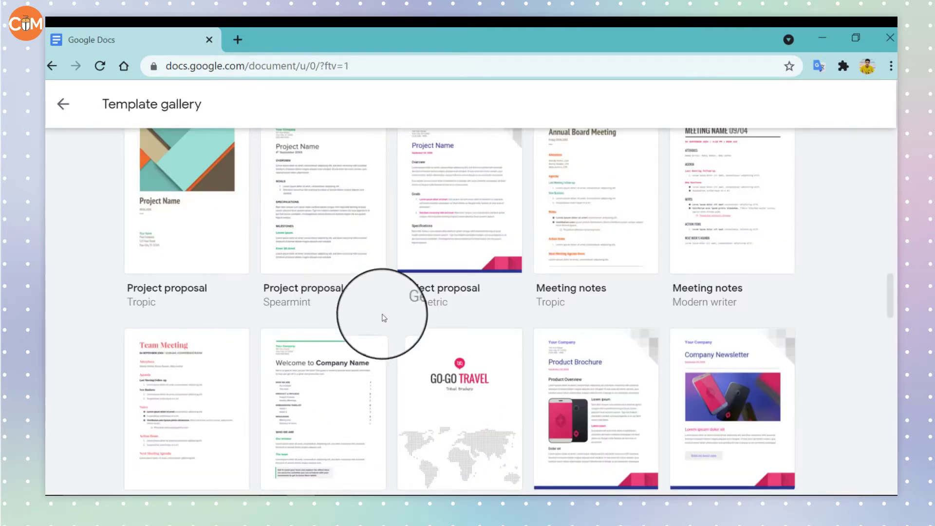
pyautogui.scroll(-5, 606, 311)
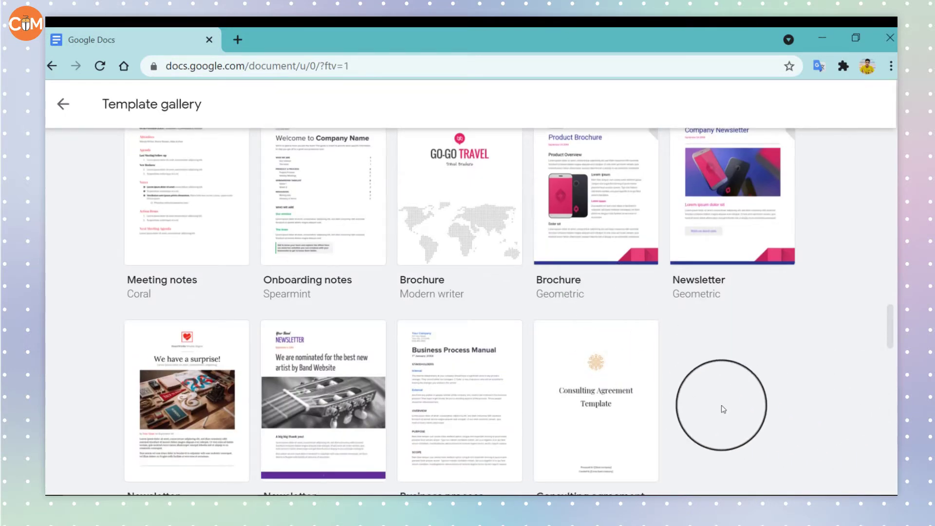
pyautogui.scroll(10, 730, 387)
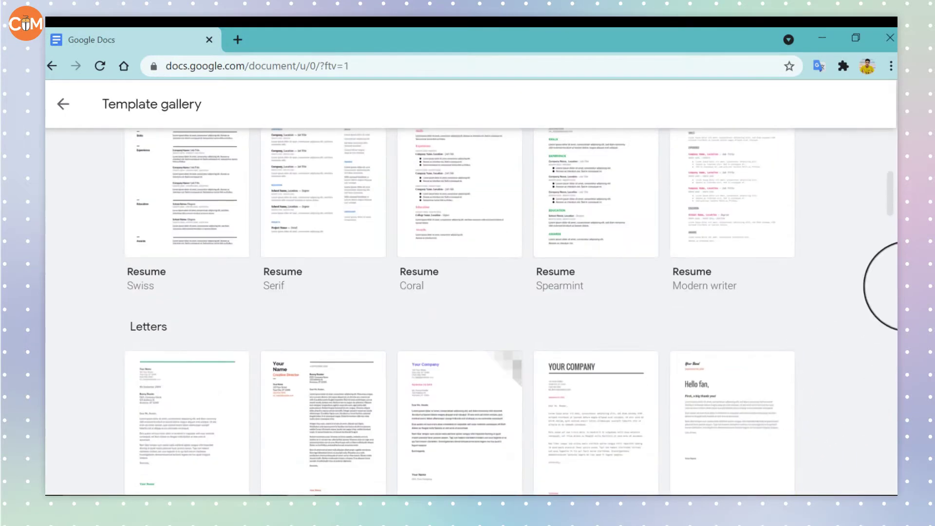
pyautogui.scroll(5, 487, 389)
pyautogui.scroll(-5, 494, 386)
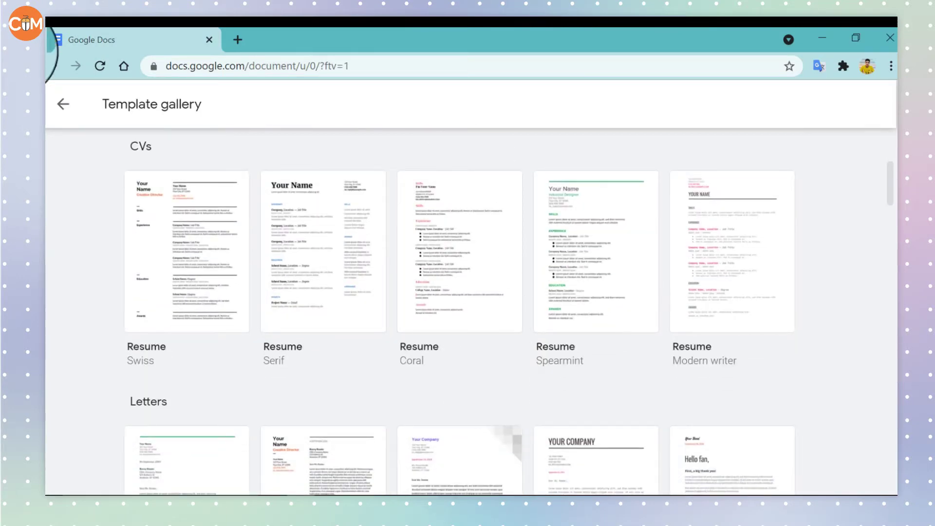
pyautogui.click(153, 254)
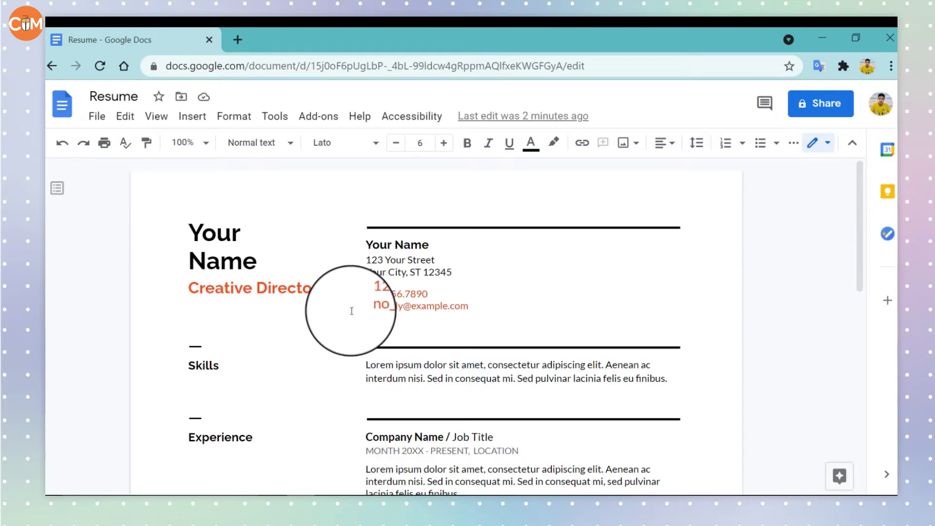
# Look through the resume template's sections, from the name and contact details down to Education and Awards.
pyautogui.scroll(-10, 352, 311)
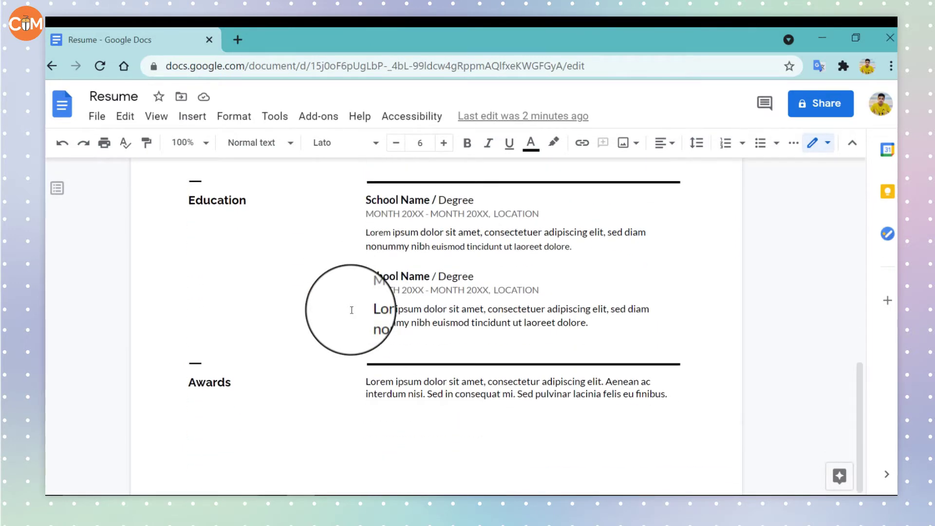
pyautogui.scroll(10, 351, 310)
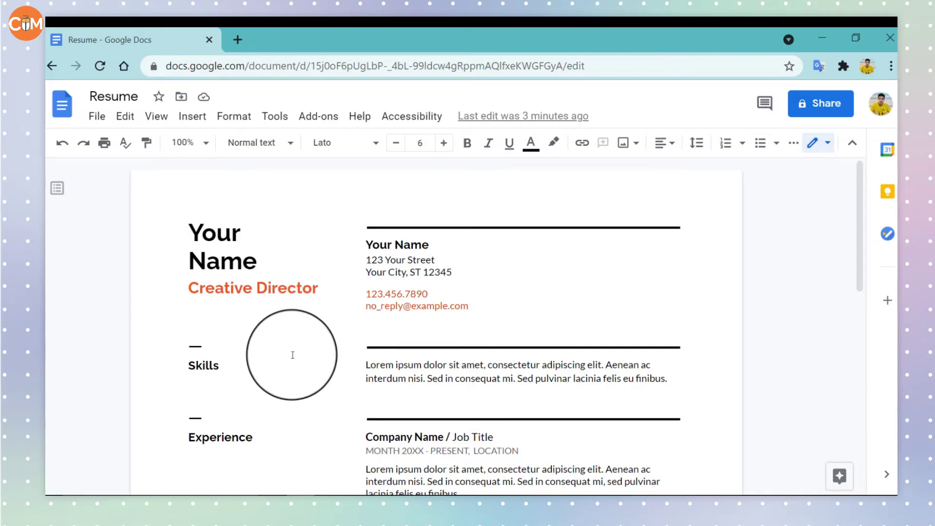
pyautogui.scroll(-3, 291, 355)
pyautogui.scroll(-6, 292, 355)
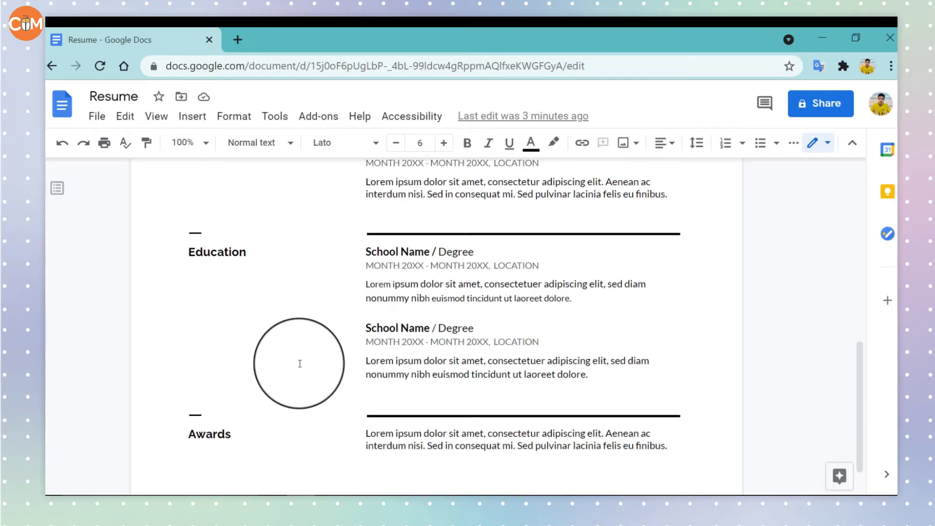
pyautogui.scroll(-1, 299, 364)
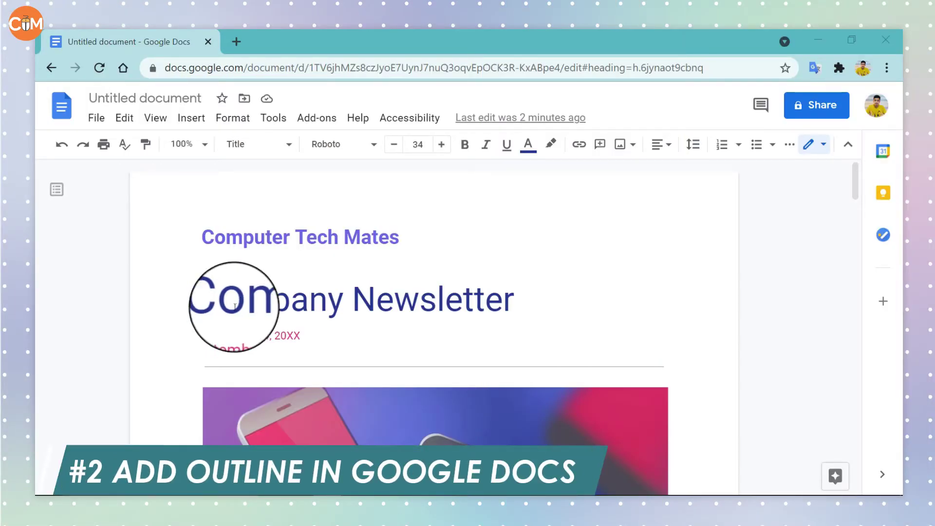
# Look through the newsletter document from its title to the Analog Computers text to examine its layout and headings.
pyautogui.scroll(-9, 250, 298)
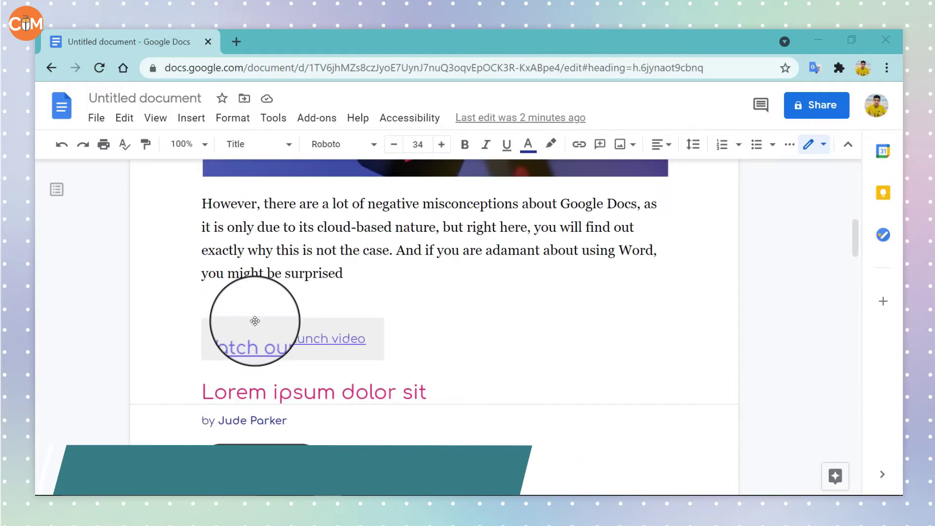
pyautogui.scroll(-5, 263, 297)
pyautogui.scroll(-4, 267, 289)
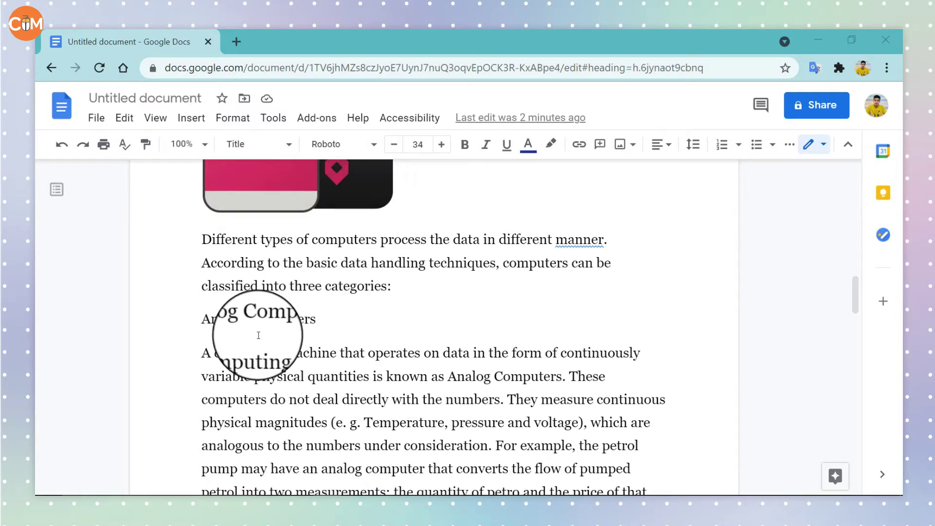
pyautogui.scroll(-15, 258, 335)
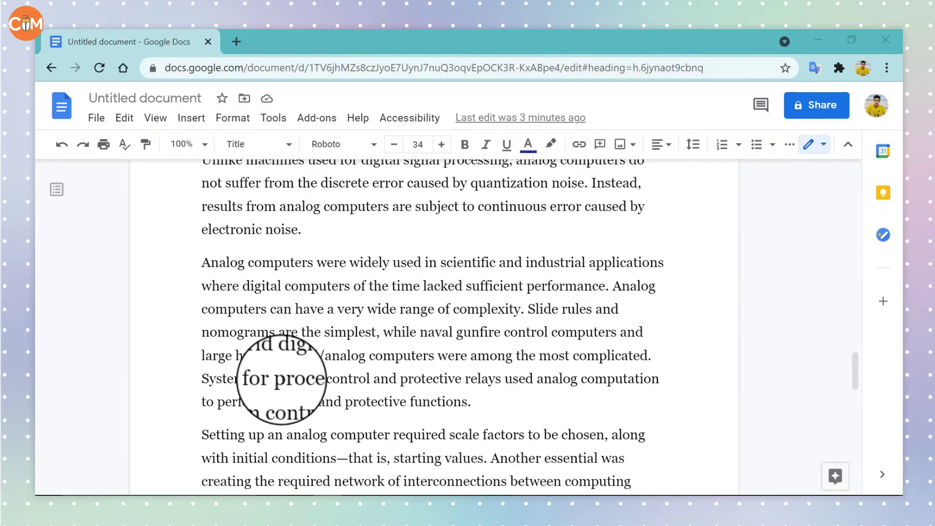
pyautogui.scroll(20, 219, 344)
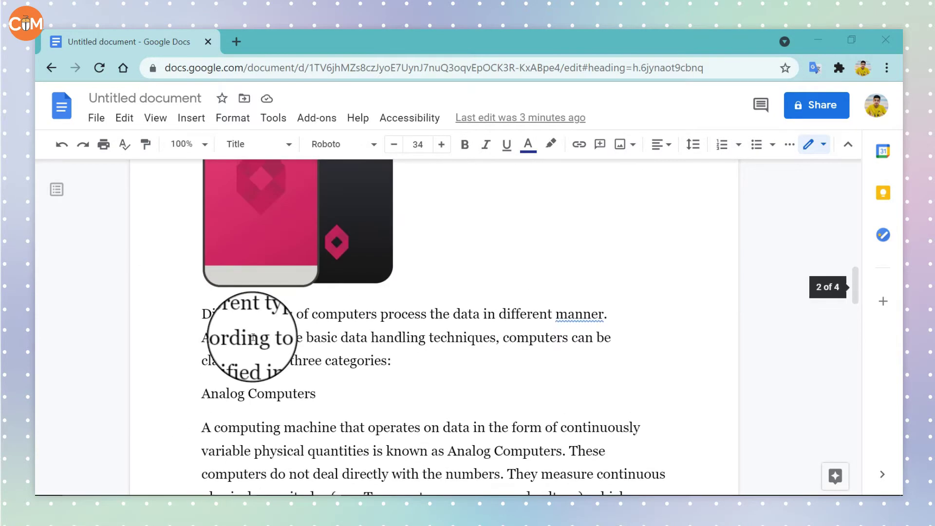
pyautogui.scroll(10, 253, 337)
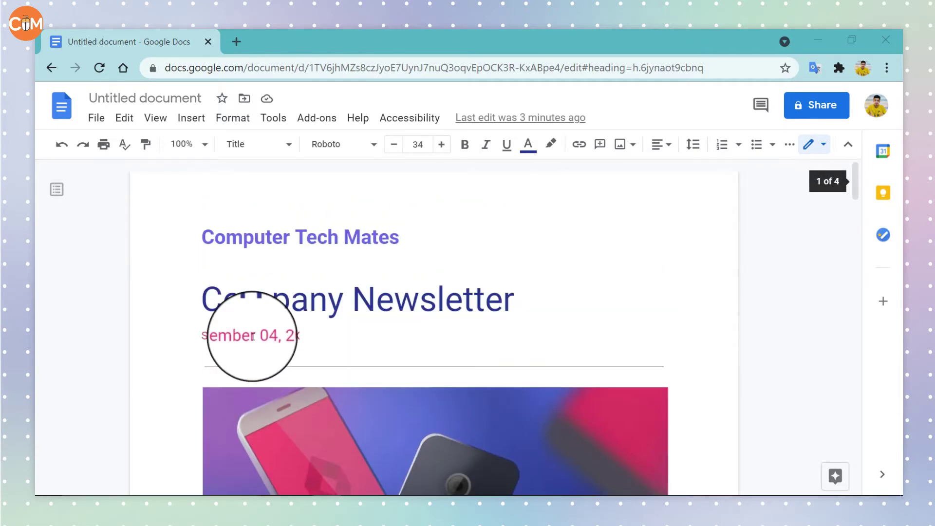
pyautogui.scroll(-10, 252, 335)
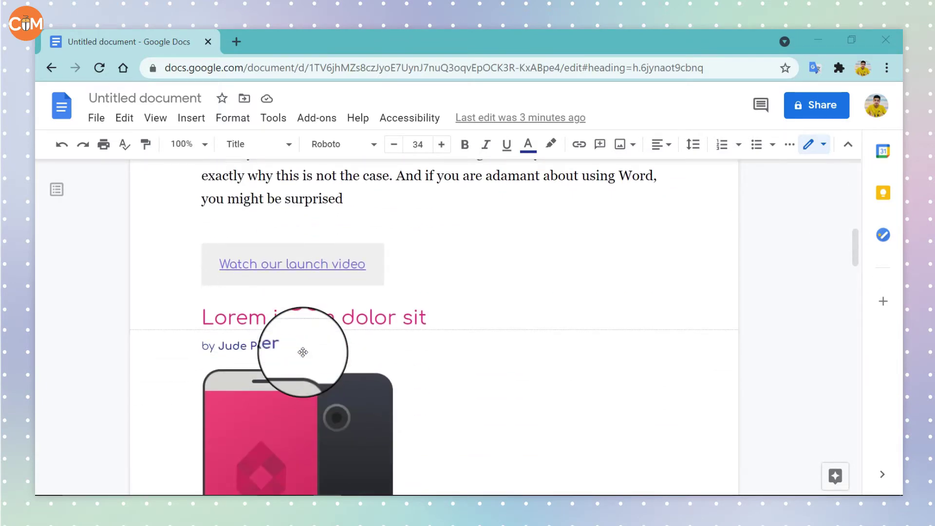
pyautogui.scroll(-6, 303, 352)
pyautogui.click(335, 400)
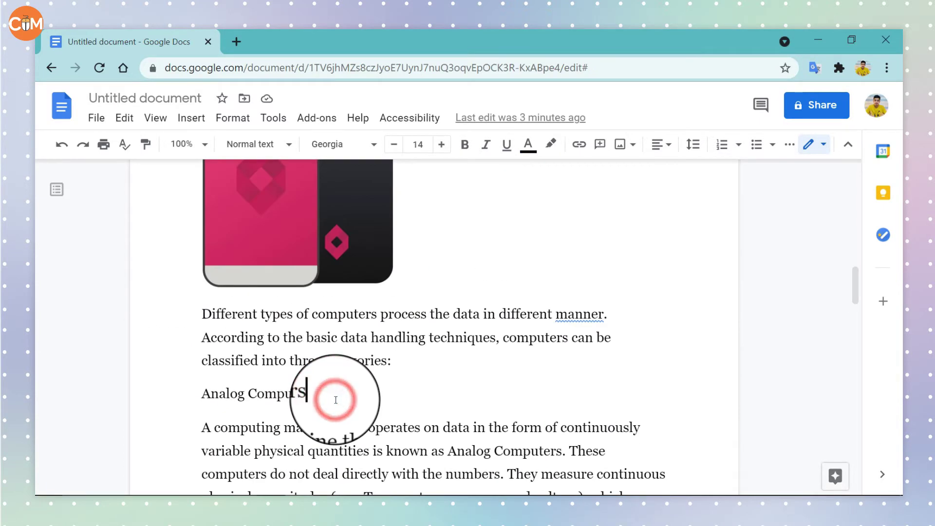
pyautogui.scroll(-3, 335, 399)
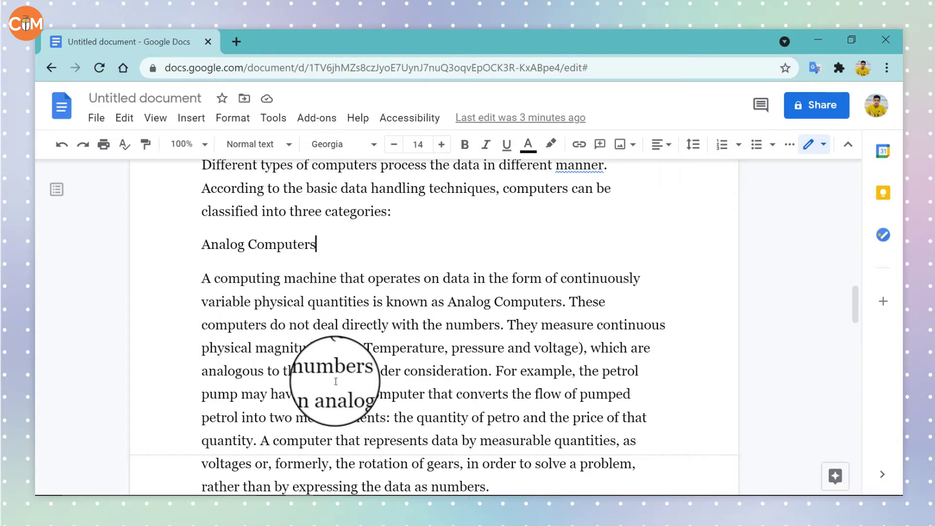
pyautogui.scroll(-3, 313, 365)
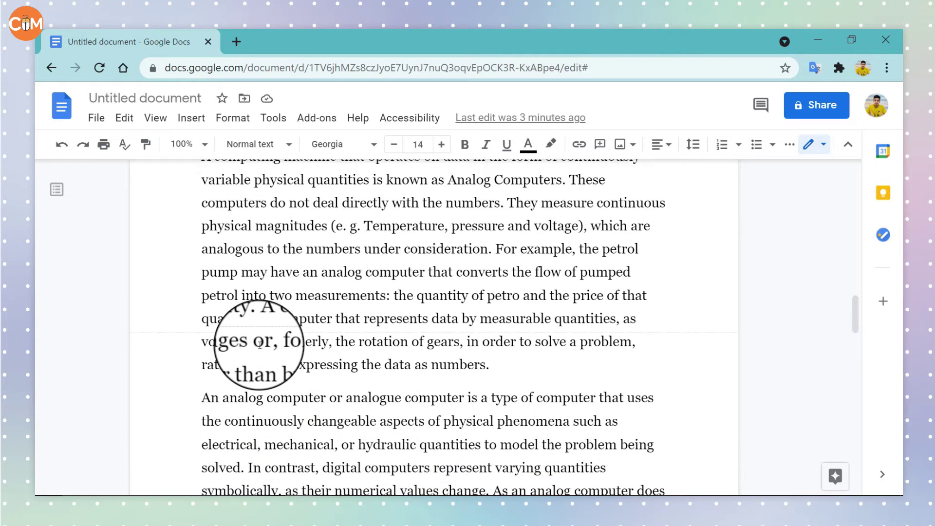
pyautogui.scroll(8, 219, 328)
pyautogui.scroll(15, 260, 345)
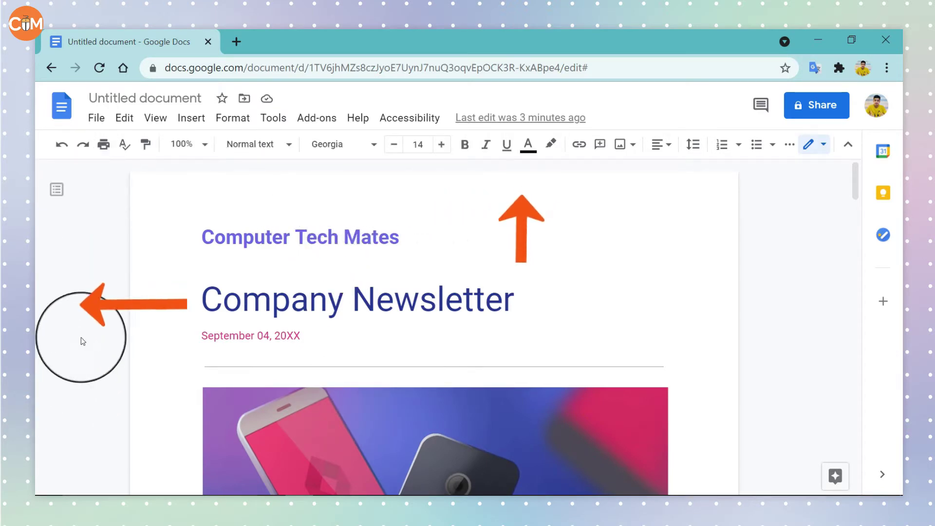
pyautogui.scroll(-10, 201, 353)
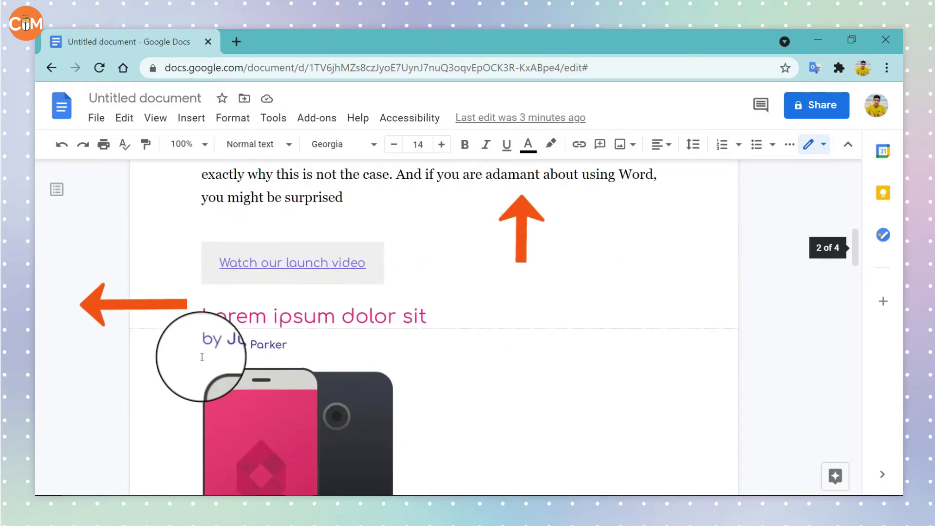
pyautogui.scroll(-5, 201, 357)
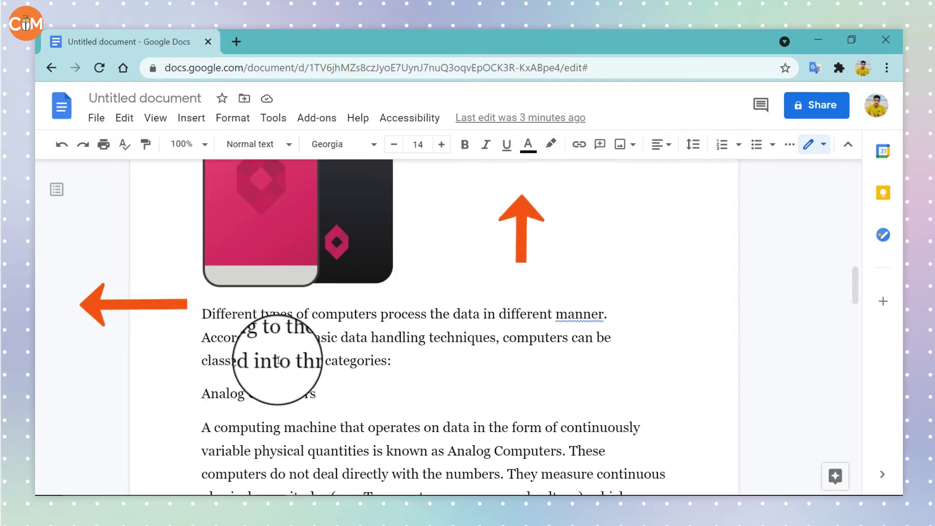
pyautogui.scroll(-3, 278, 360)
pyautogui.scroll(18, 278, 360)
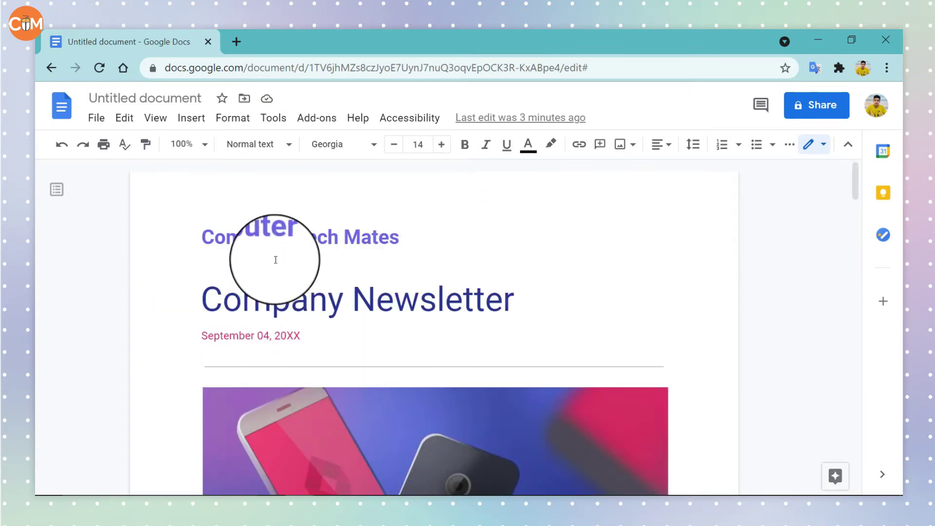
# Show the ruler in the newsletter document and move the right indent outward to about 17.5.
pyautogui.click(156, 120)
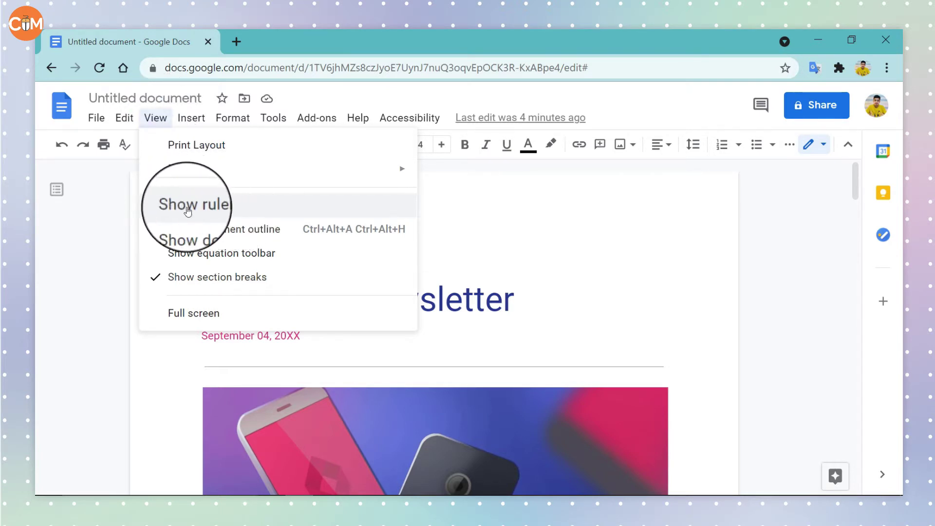
pyautogui.click(155, 207)
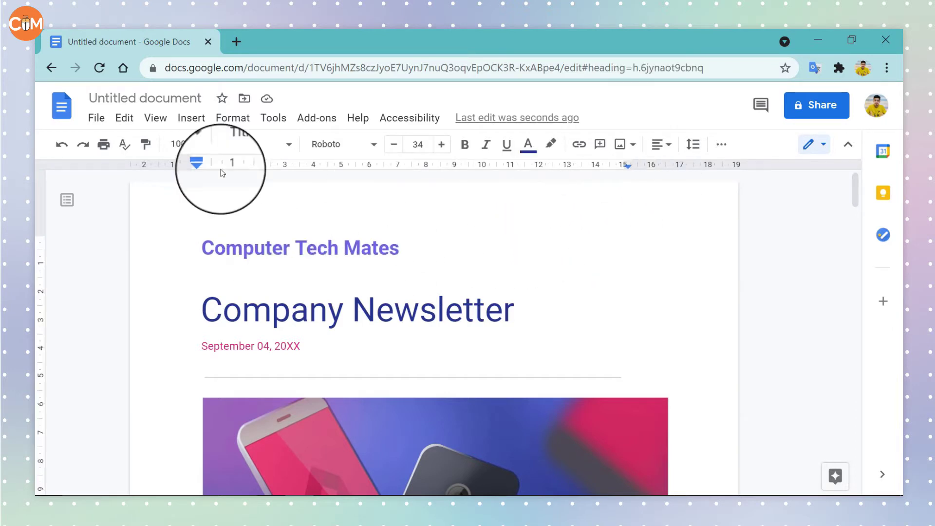
pyautogui.click(626, 166)
pyautogui.moveTo(627, 166); pyautogui.dragTo(637, 166)
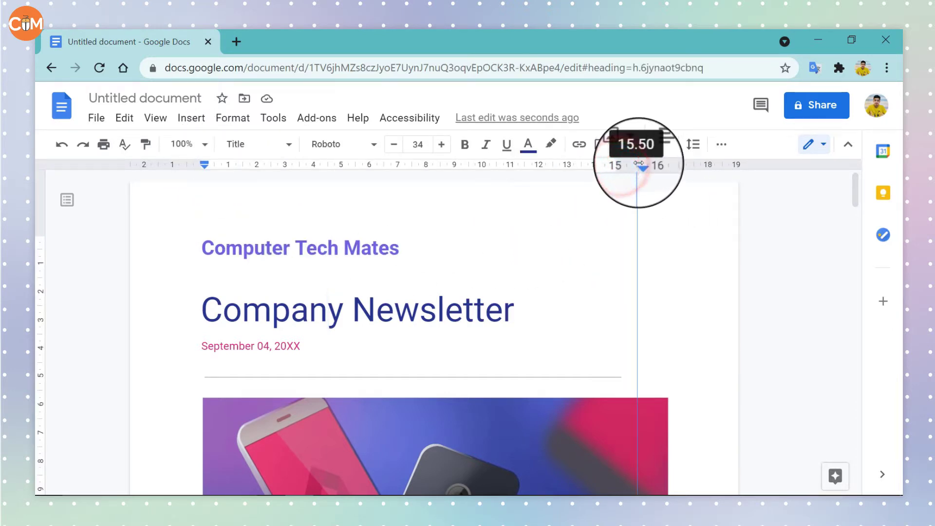
pyautogui.scroll(-1, 385, 407)
pyautogui.click(355, 338)
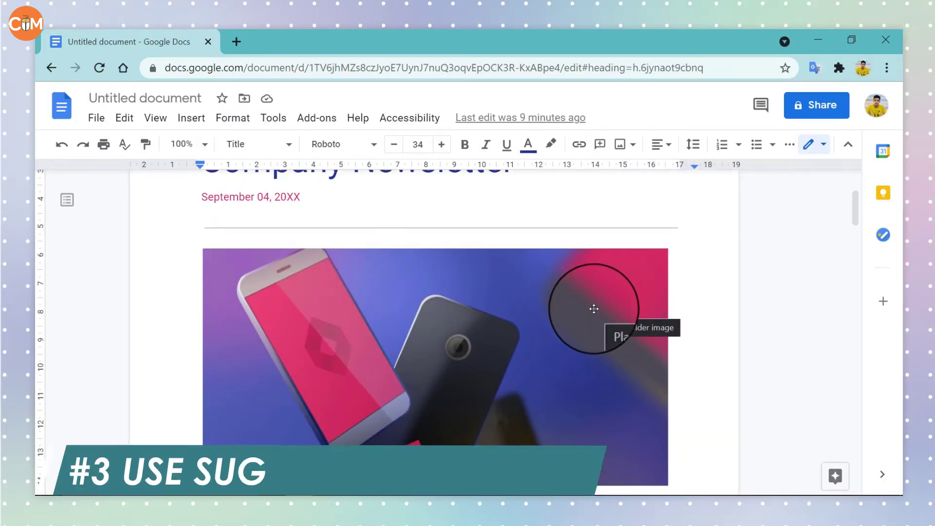
# Switch the newsletter document to Suggesting mode so that edits become suggestions.
pyautogui.scroll(-2, 593, 309)
pyautogui.scroll(-6, 593, 309)
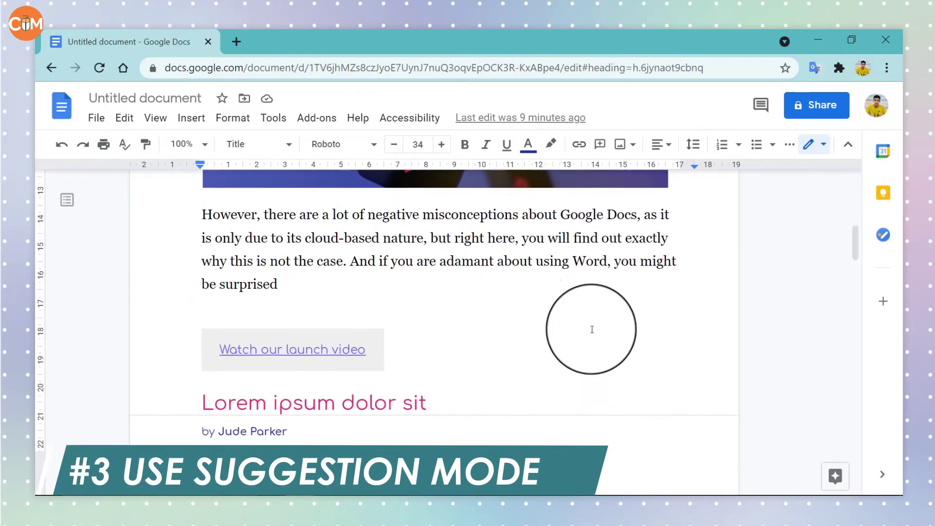
pyautogui.scroll(-4, 482, 341)
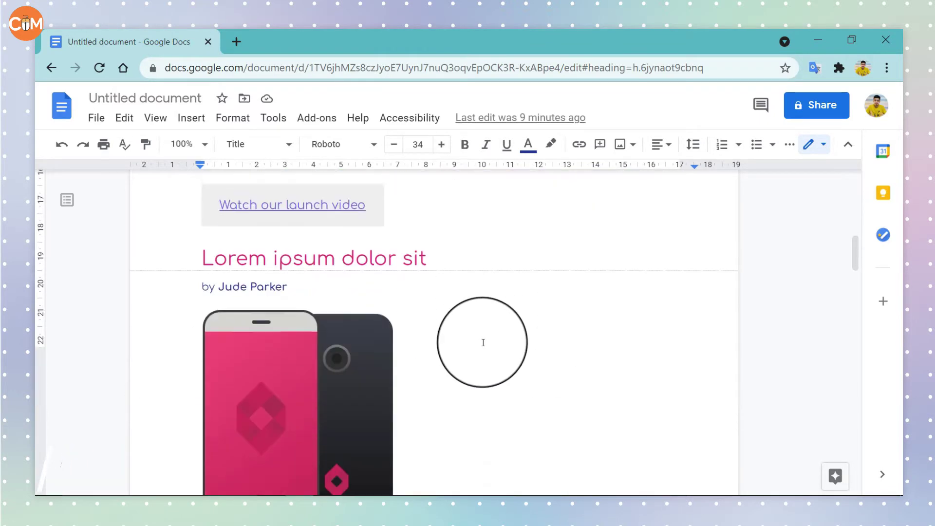
pyautogui.scroll(-4, 483, 342)
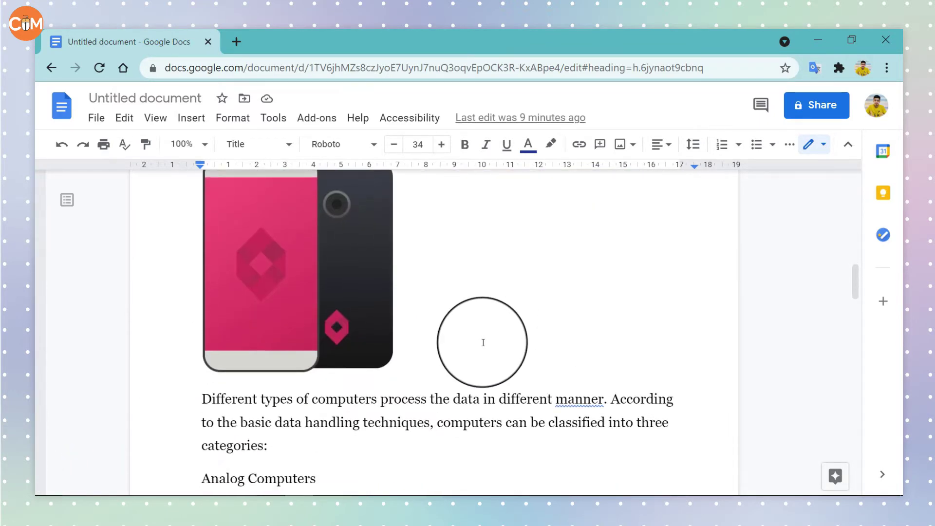
pyautogui.scroll(-2, 483, 342)
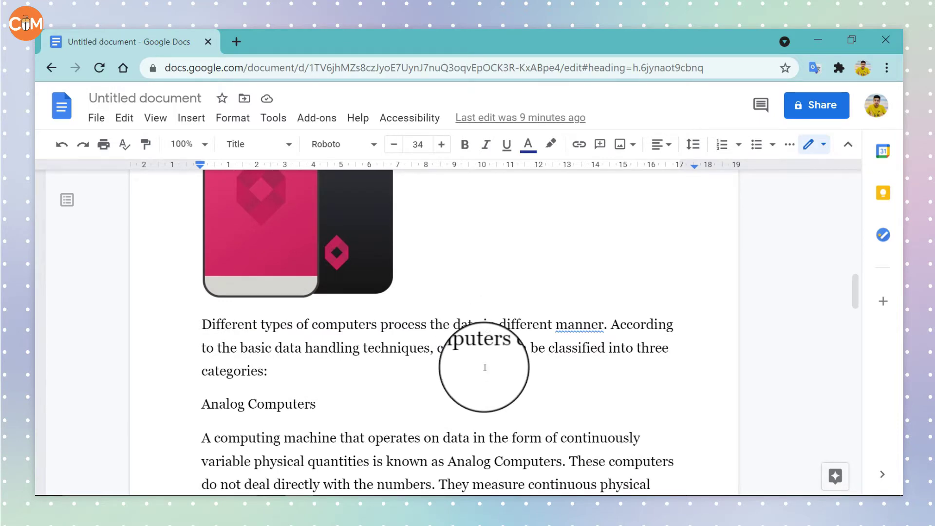
pyautogui.scroll(-6, 482, 342)
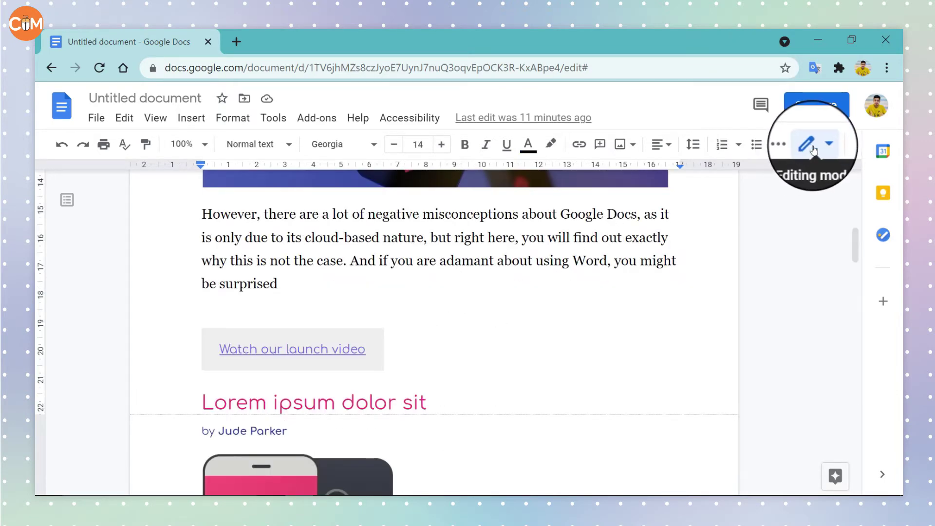
pyautogui.click(812, 145)
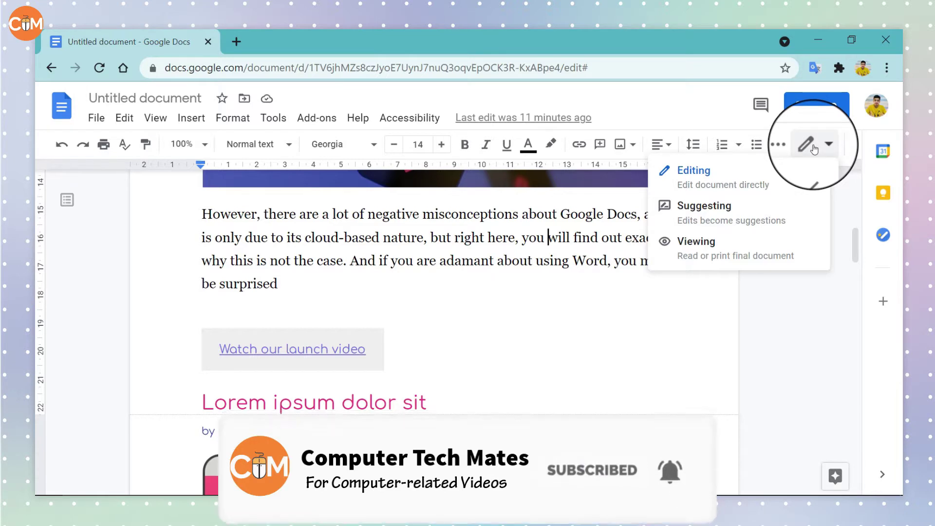
pyautogui.click(716, 220)
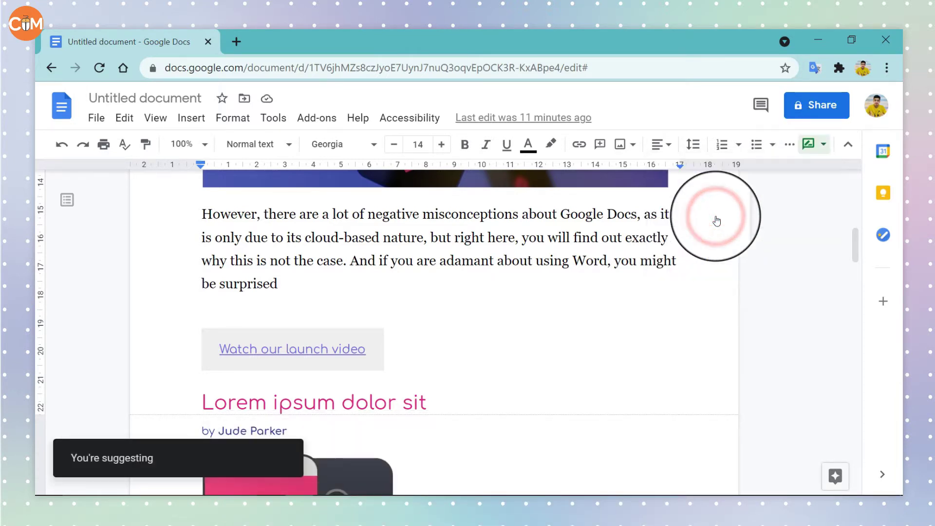
pyautogui.scroll(9, 474, 317)
pyautogui.scroll(-8, 472, 316)
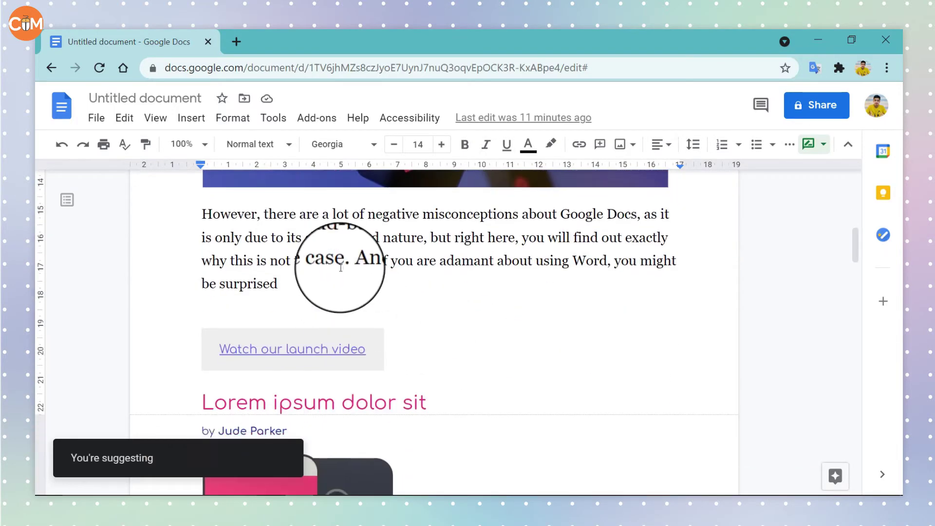
# Look through the newsletter in Suggesting mode, from the launch video section through the Analog Computers text to the website link.
pyautogui.scroll(-9, 339, 267)
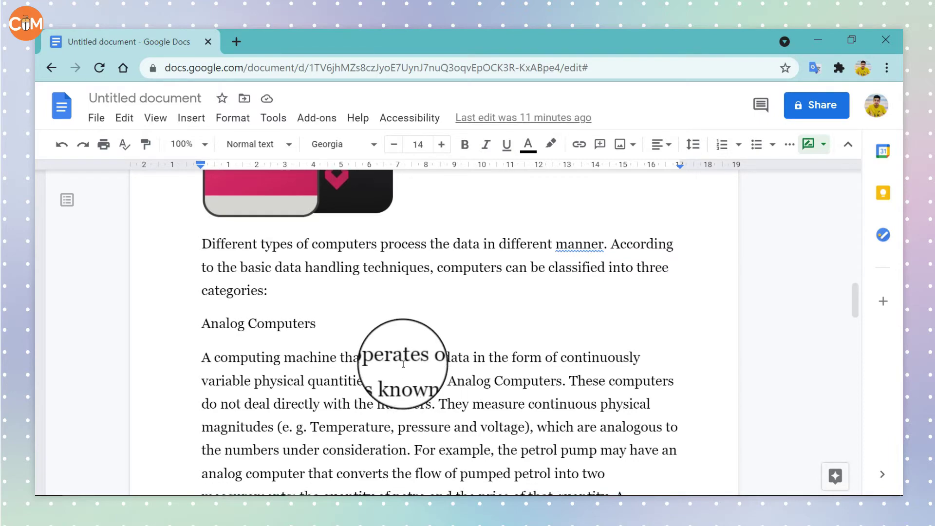
pyautogui.scroll(-5, 399, 370)
pyautogui.scroll(-8, 404, 364)
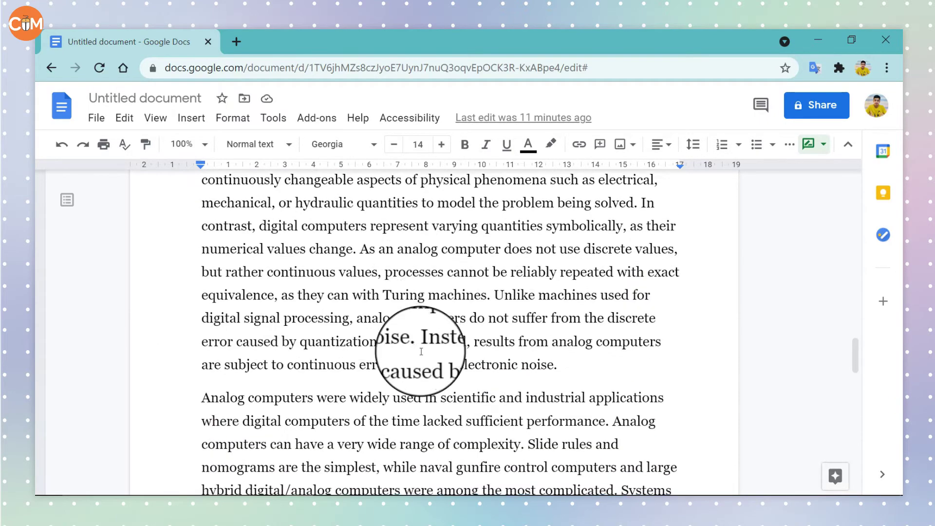
pyautogui.scroll(-2, 419, 343)
pyautogui.scroll(10, 428, 370)
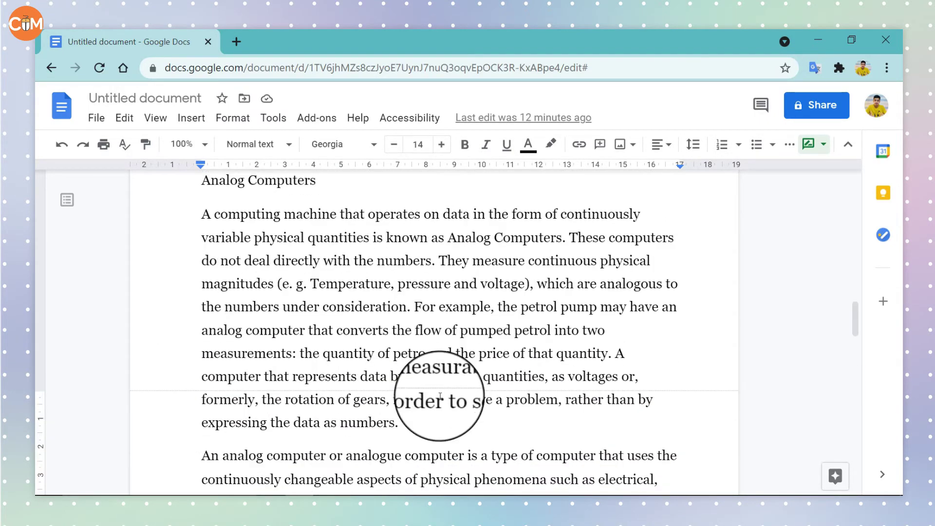
pyautogui.scroll(-4, 445, 397)
pyautogui.scroll(-3, 440, 395)
pyautogui.scroll(-2, 440, 396)
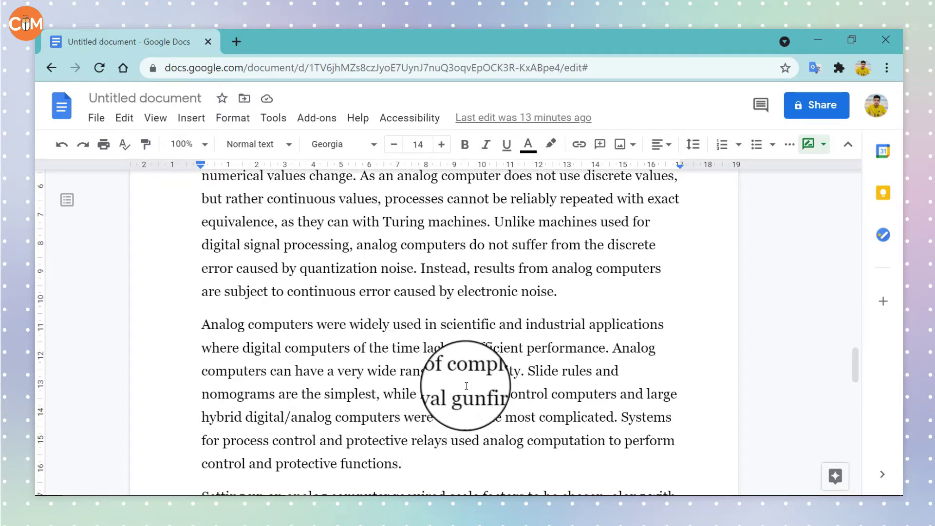
pyautogui.click(404, 460)
pyautogui.scroll(-2, 341, 385)
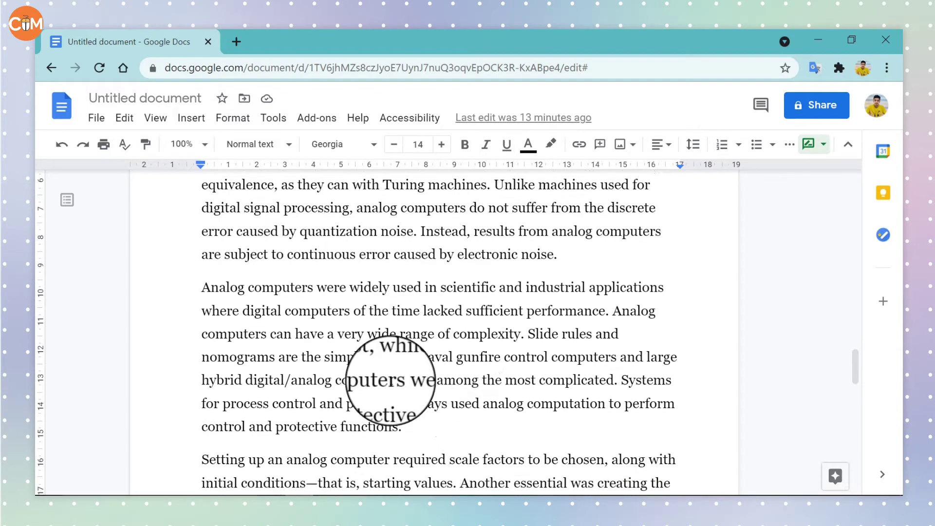
pyautogui.scroll(-3, 421, 386)
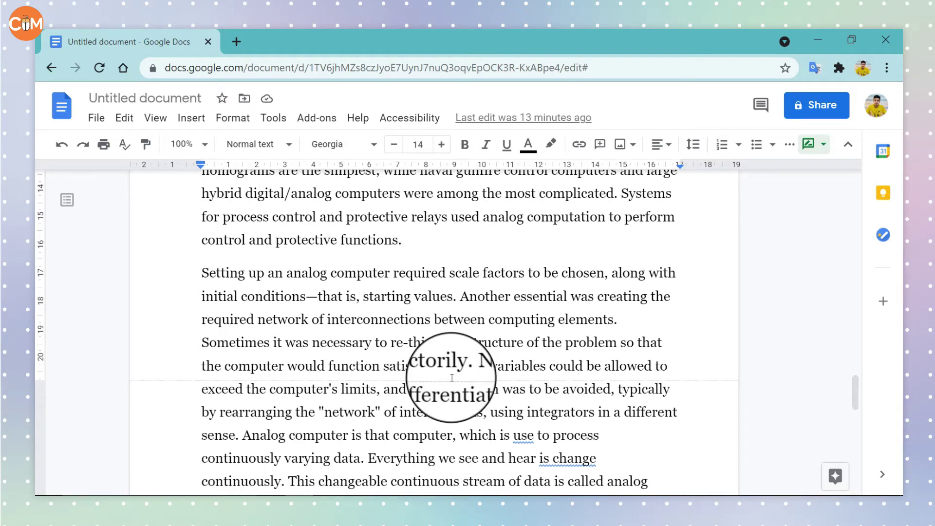
pyautogui.scroll(-3, 452, 377)
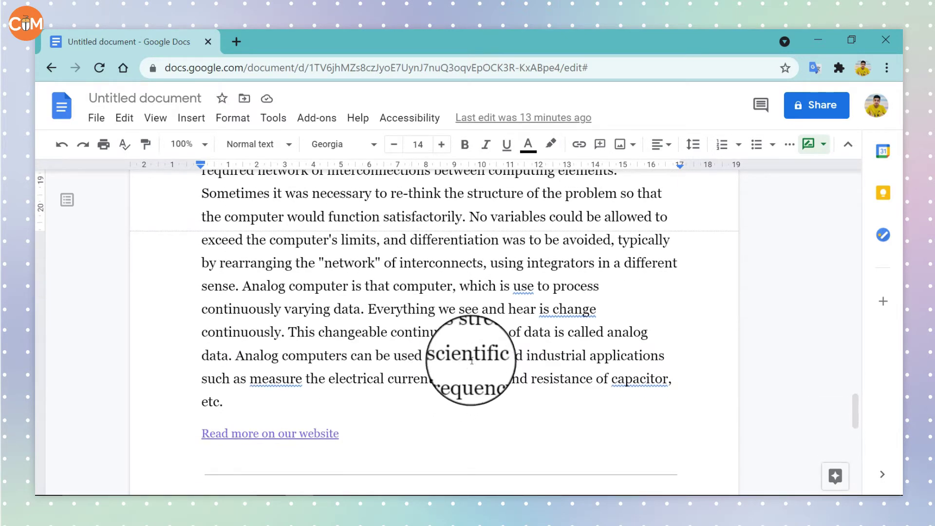
pyautogui.scroll(5, 448, 380)
pyautogui.scroll(5, 441, 397)
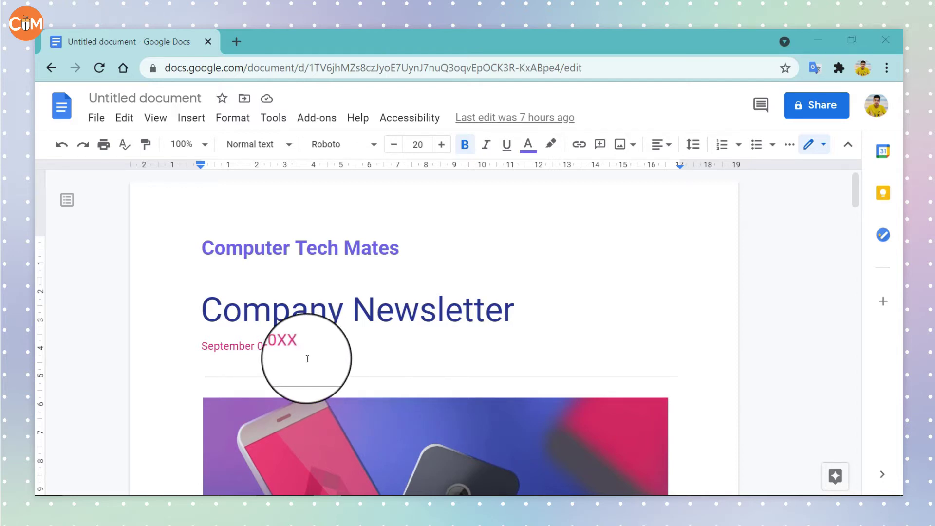
# Turn off the computer's Wi-Fi and check the offline status of the newsletter document.
pyautogui.scroll(-2, 307, 359)
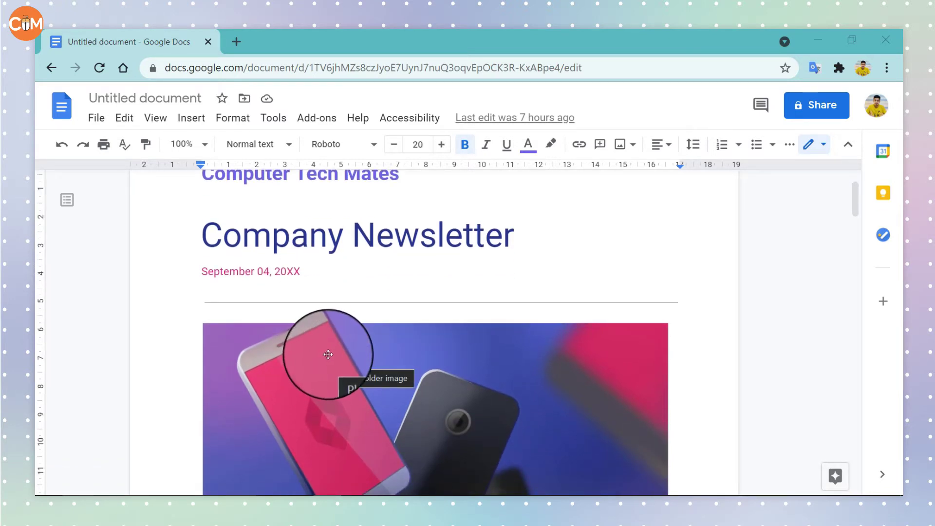
pyautogui.scroll(-3, 321, 372)
pyautogui.scroll(5, 321, 390)
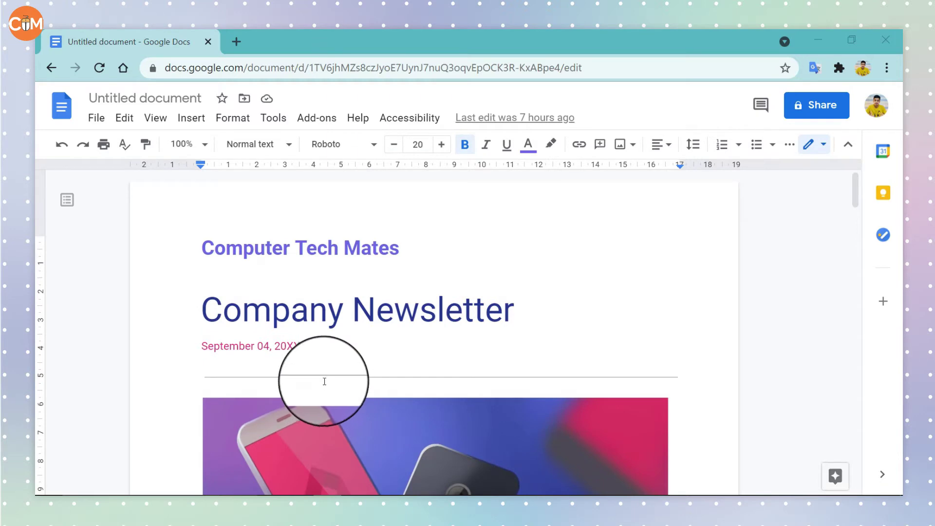
pyautogui.scroll(-5, 321, 390)
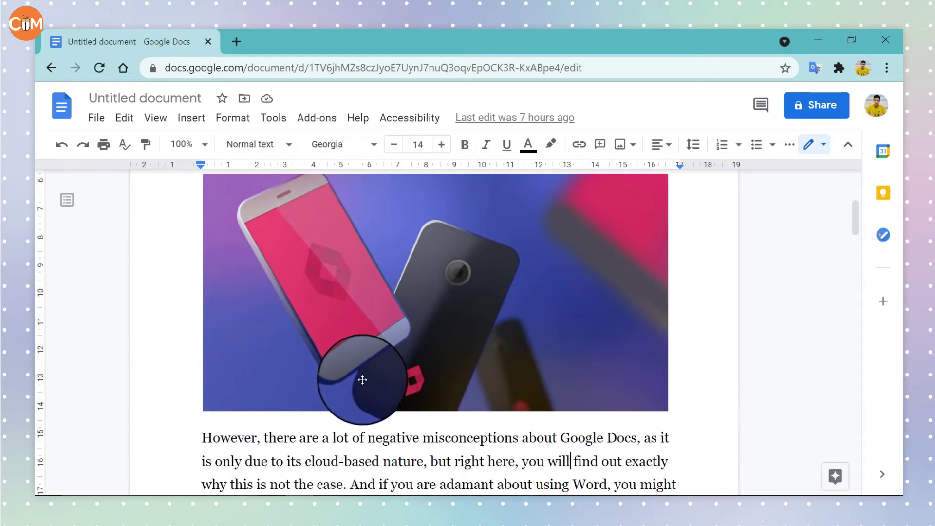
pyautogui.scroll(-3, 356, 363)
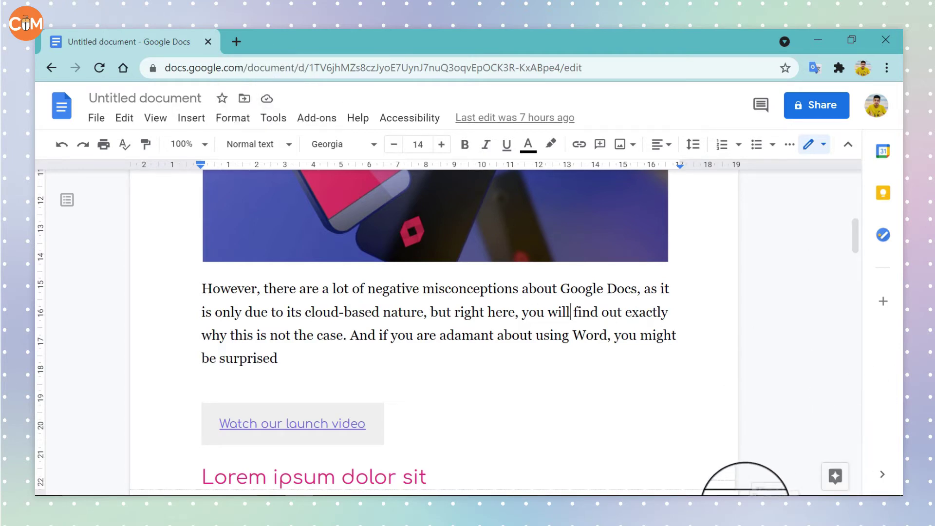
pyautogui.click(732, 472)
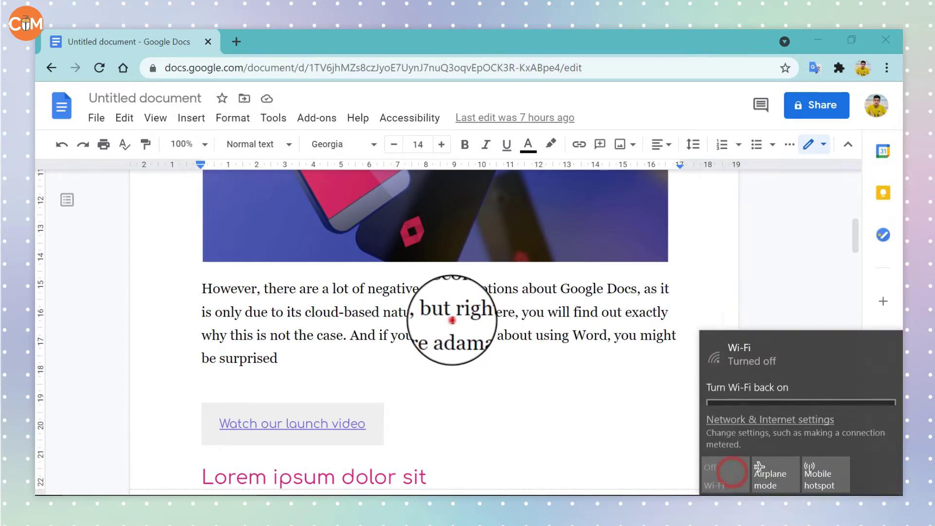
pyautogui.click(452, 314)
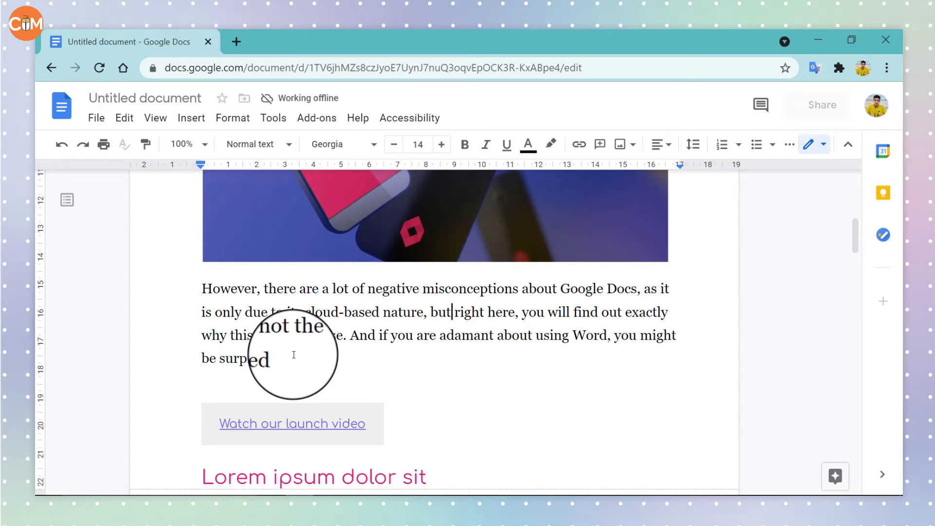
pyautogui.click(297, 99)
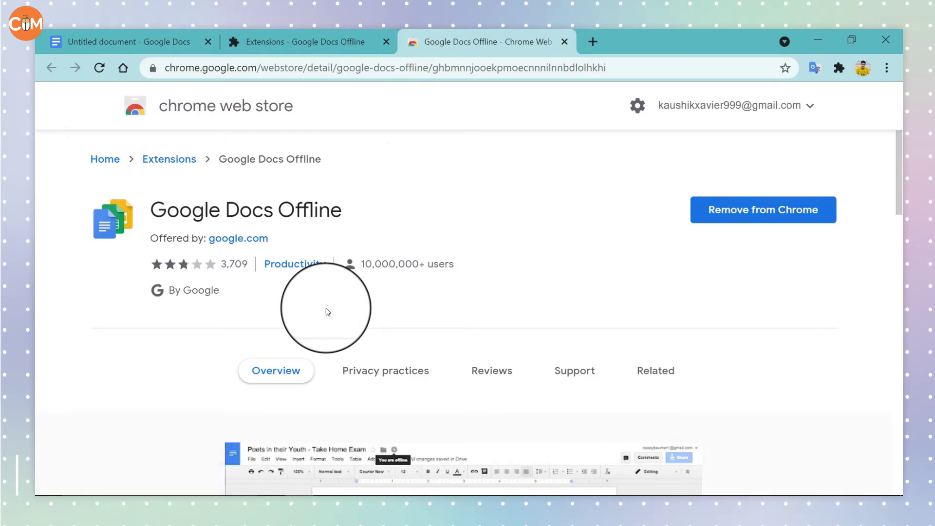
# Examine the overview of the Google Docs Offline extension in the Chrome Web Store.
pyautogui.scroll(-3, 745, 326)
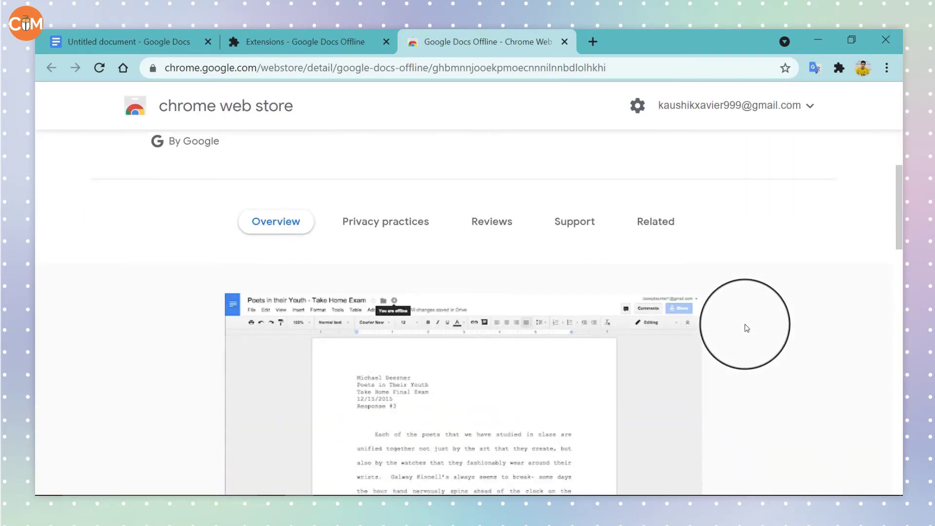
pyautogui.scroll(3, 745, 325)
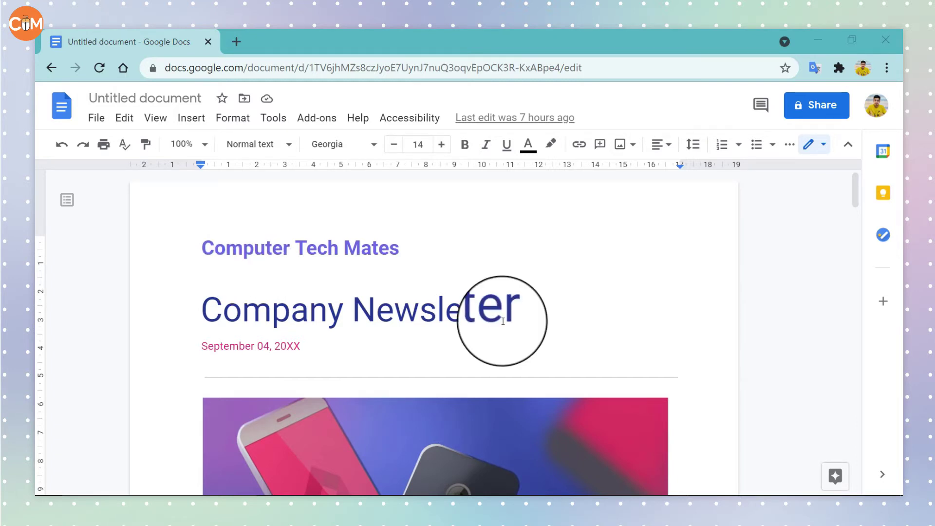
# Open Chrome's Experiments page at chrome://flags in a new tab.
pyautogui.scroll(-2, 440, 328)
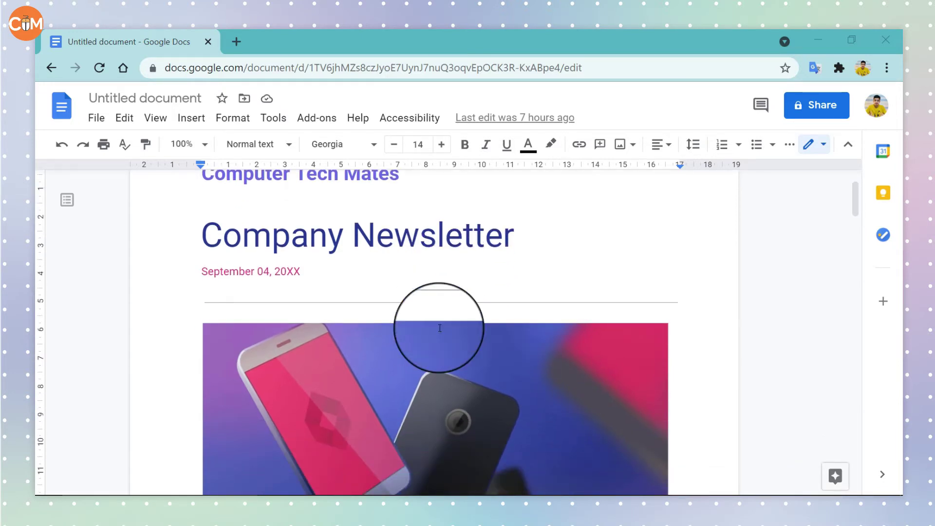
pyautogui.click(234, 44)
pyautogui.click(238, 68)
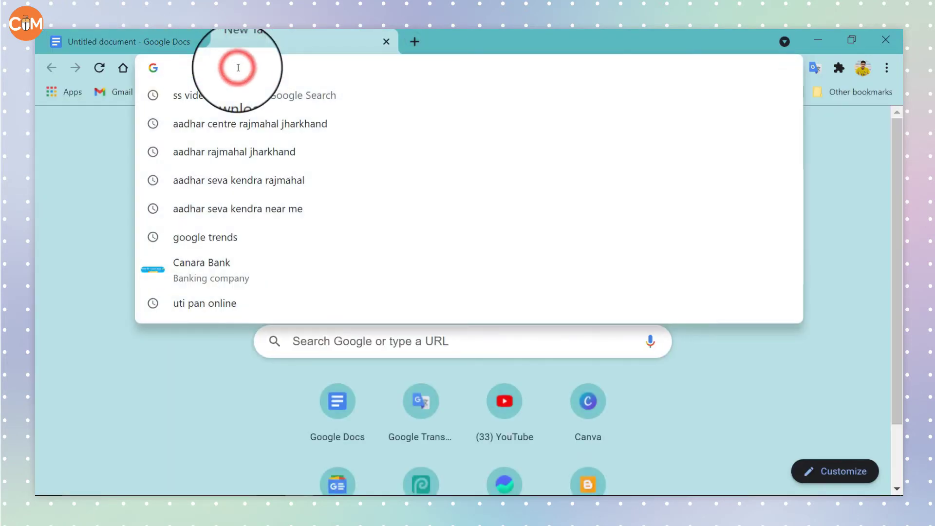
pyautogui.write('CHRome-error://chromewebdata')
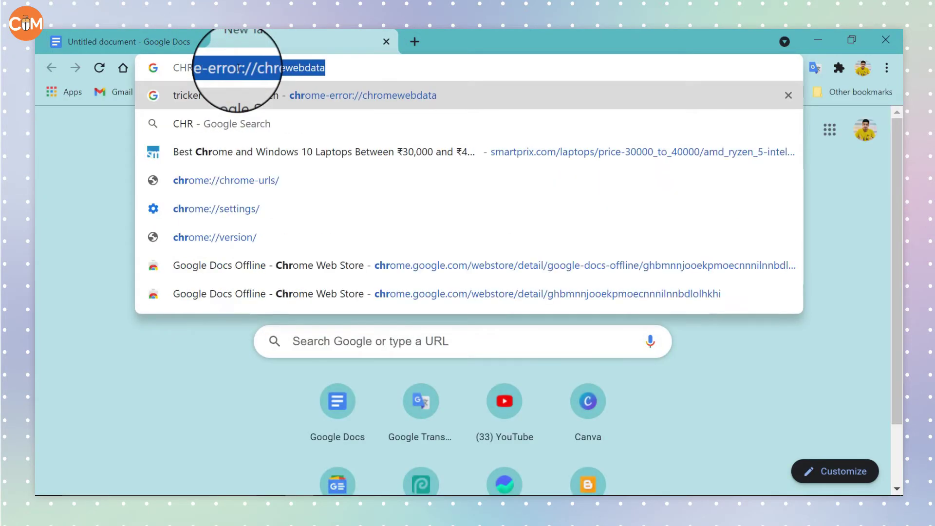
pyautogui.click(267, 182)
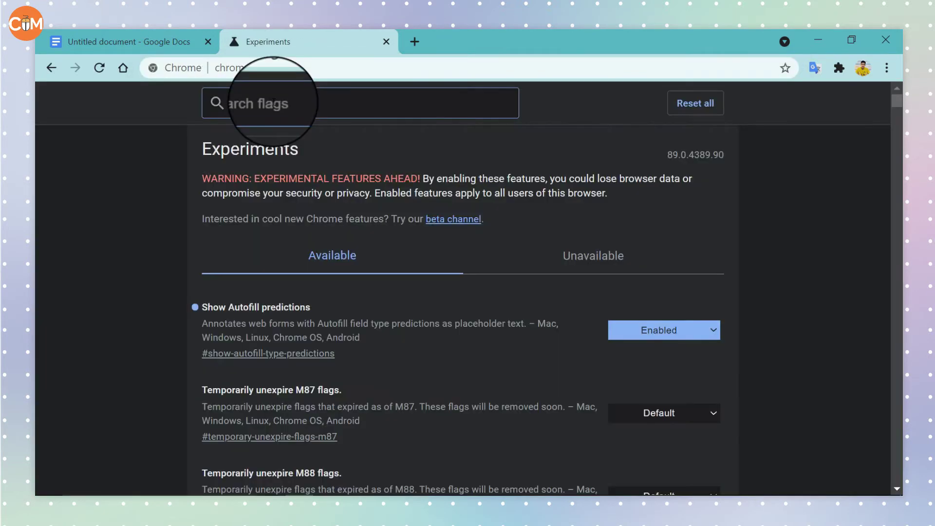
# Find the "FORCE DARK" flag, set Force Dark Mode for Web Contents to Enabled and relaunch Chrome.
pyautogui.write('FORCE DARK')
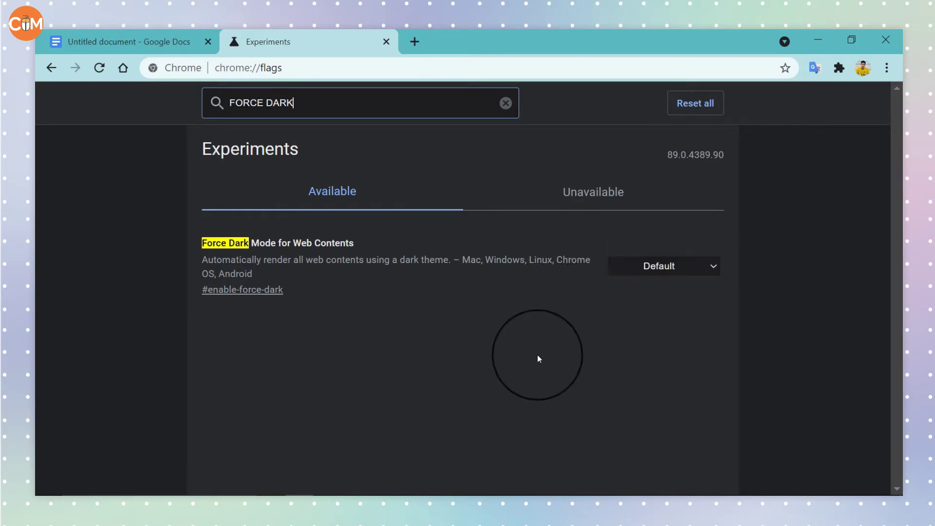
pyautogui.click(674, 267)
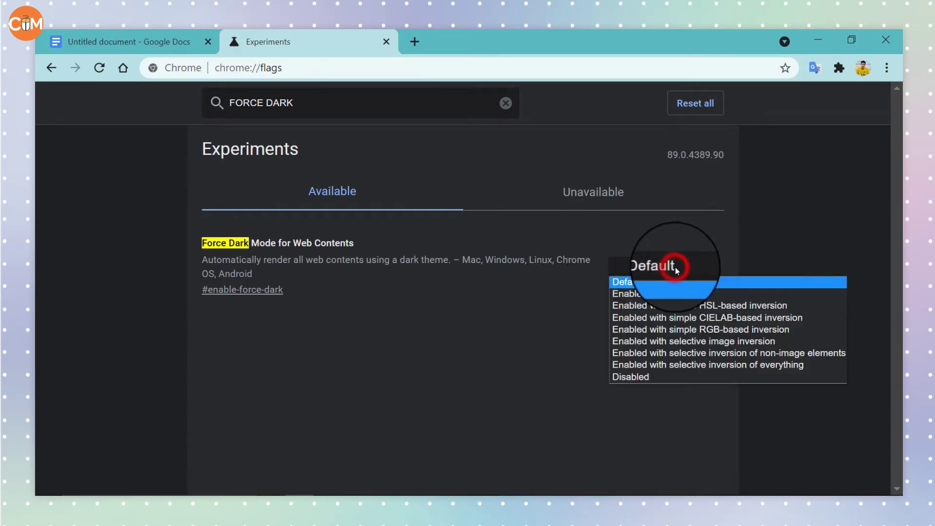
pyautogui.click(641, 294)
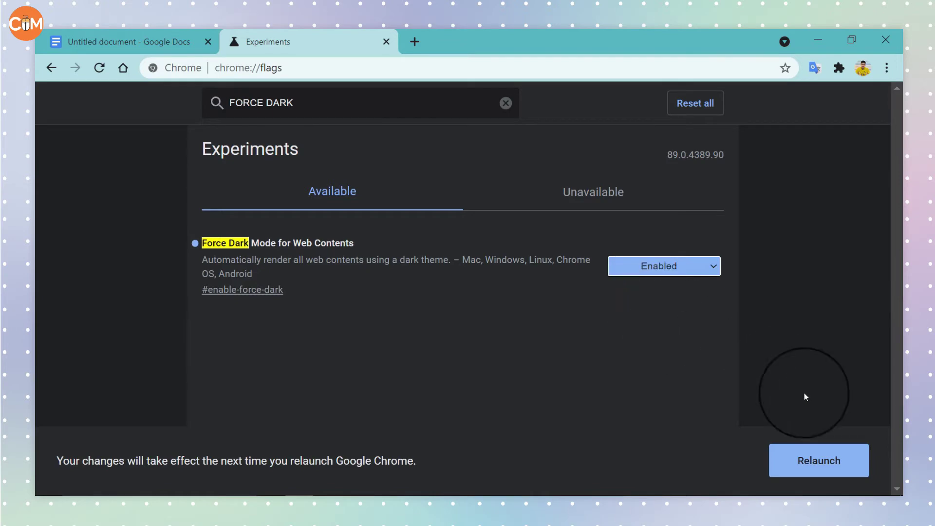
pyautogui.click(810, 460)
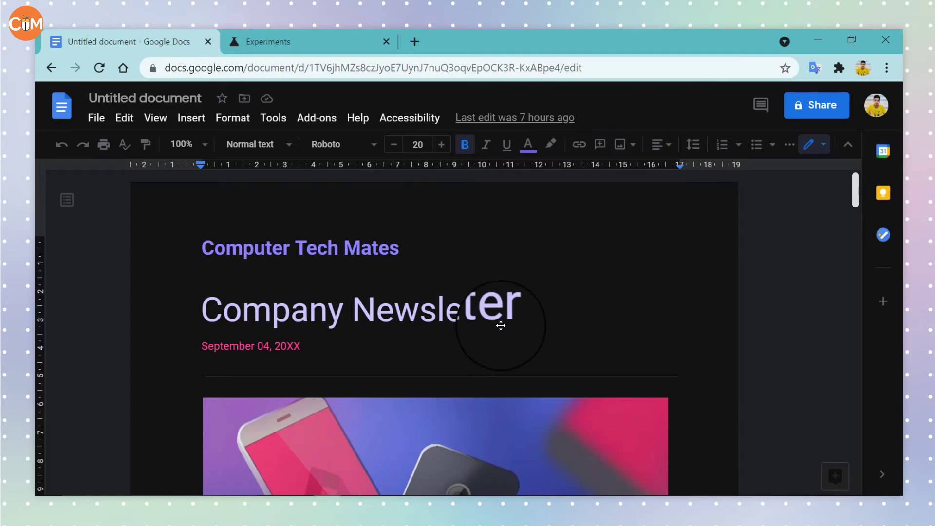
# Look through the newsletter document from its title to the last page and back to examine the dark theme.
pyautogui.scroll(-10, 501, 325)
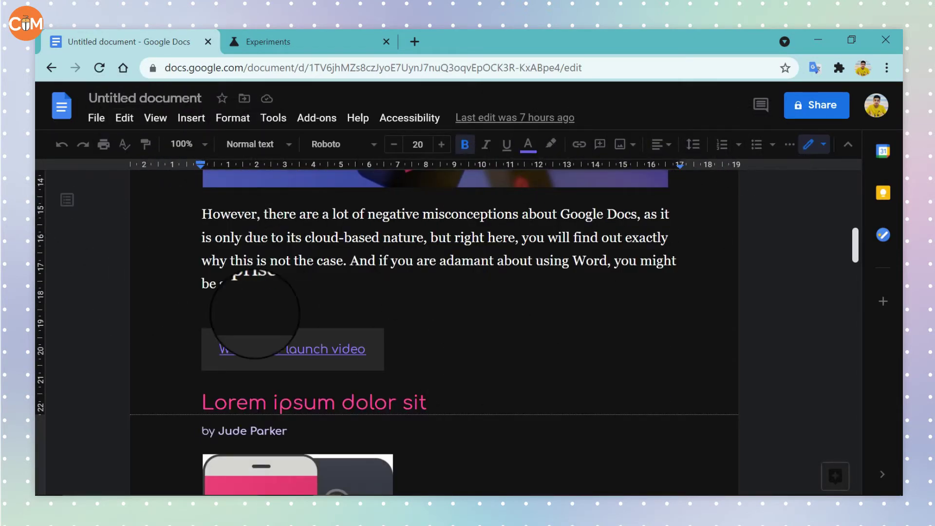
pyautogui.scroll(-10, 292, 286)
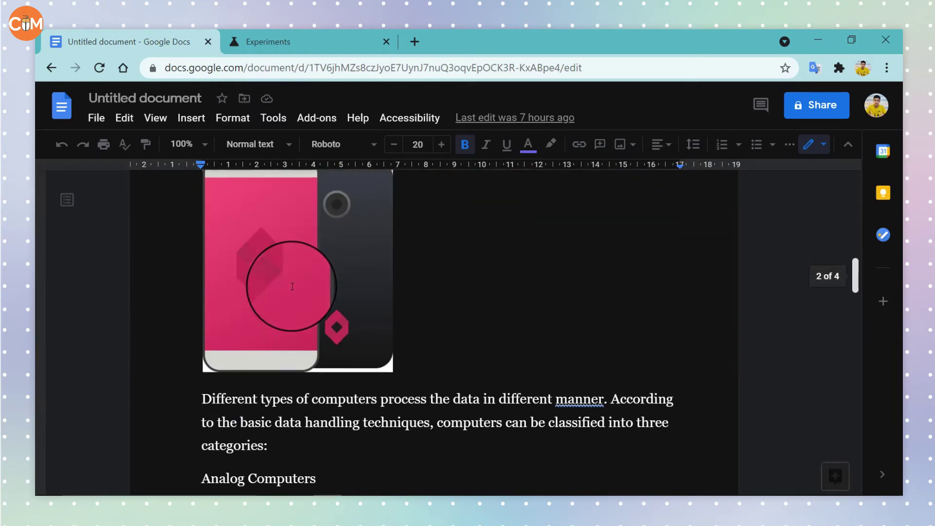
pyautogui.scroll(-8, 339, 336)
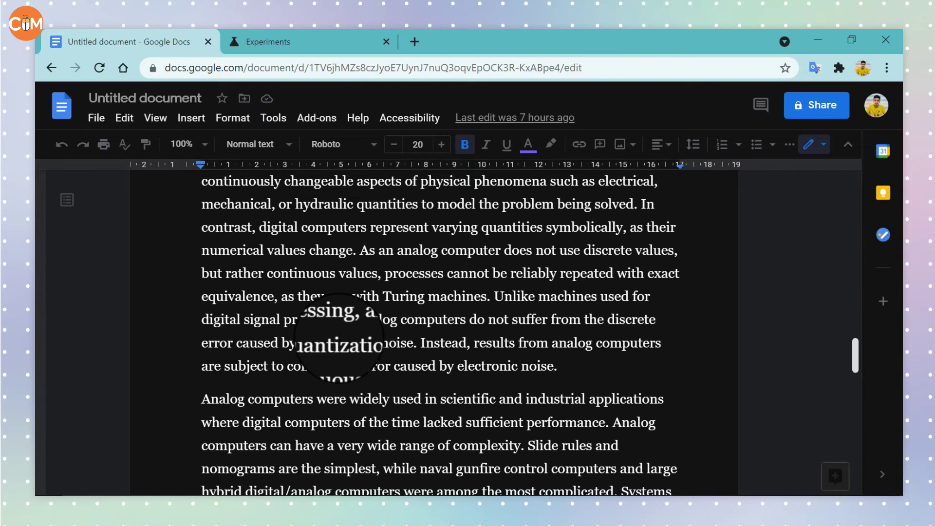
pyautogui.scroll(-10, 340, 338)
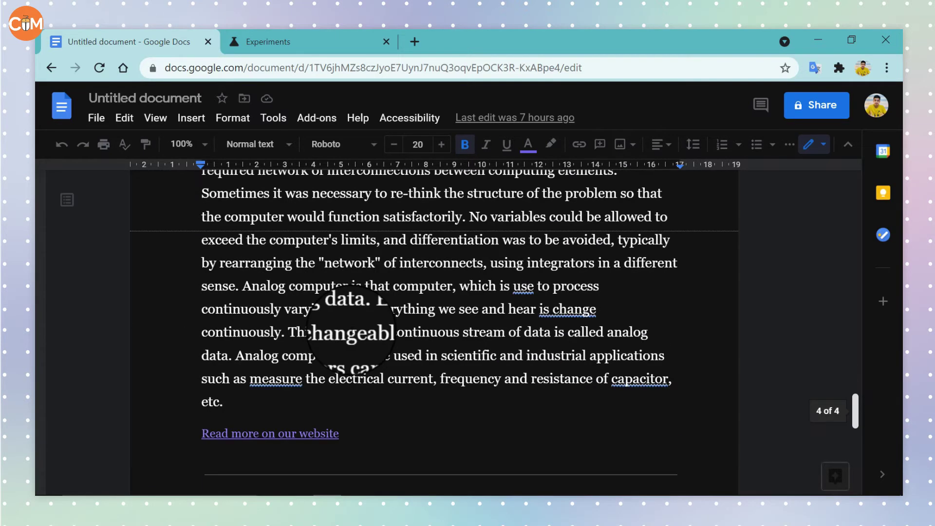
pyautogui.scroll(-2, 351, 336)
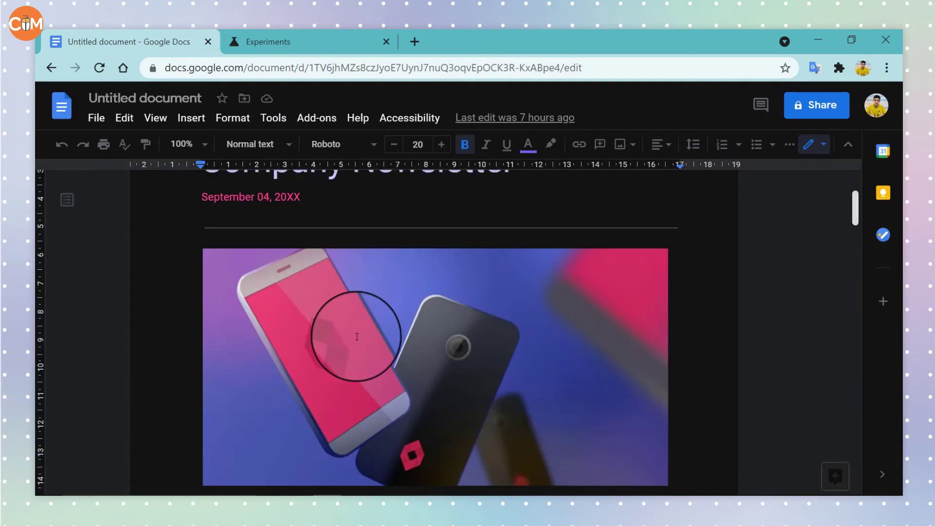
pyautogui.scroll(3, 356, 336)
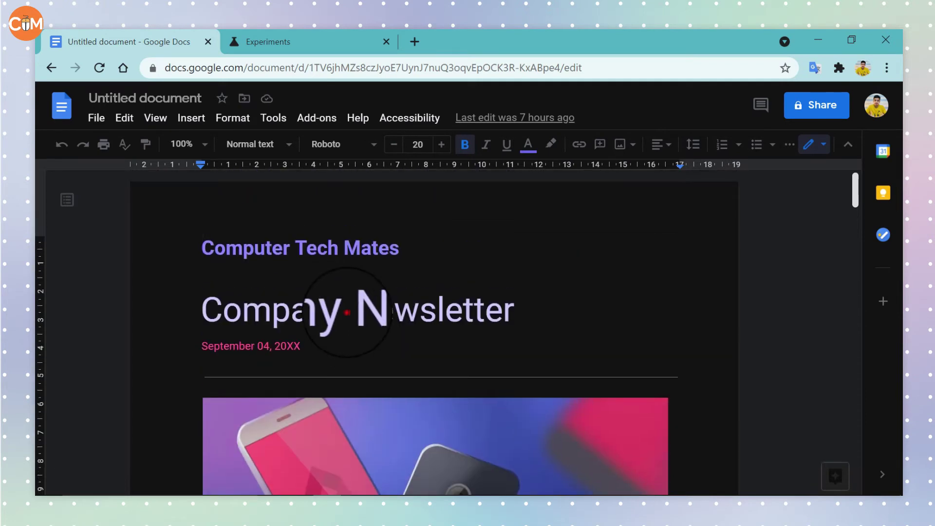
pyautogui.click(348, 312)
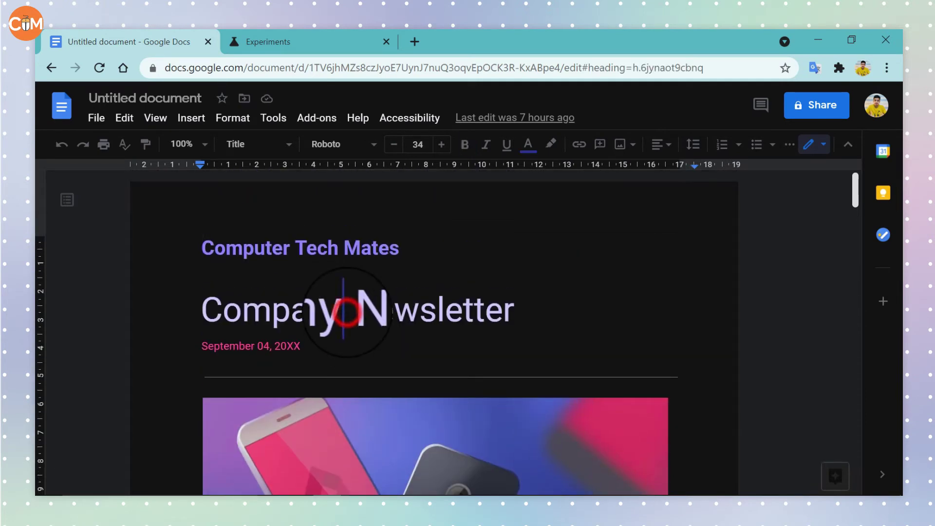
# Search the Chrome Web Store extensions for "dark" and open the Dark Reader extension's page.
pyautogui.click(332, 30)
pyautogui.click(415, 41)
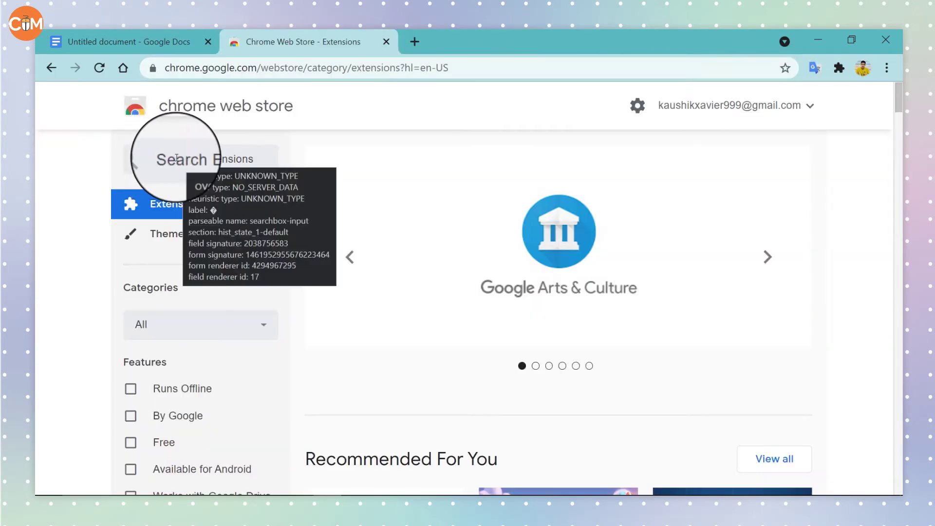
pyautogui.click(176, 158)
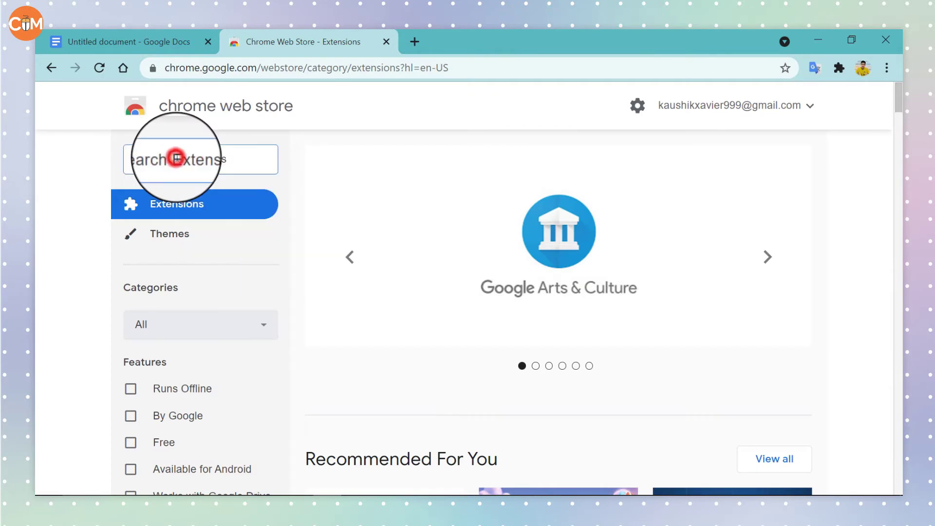
pyautogui.write('dark')
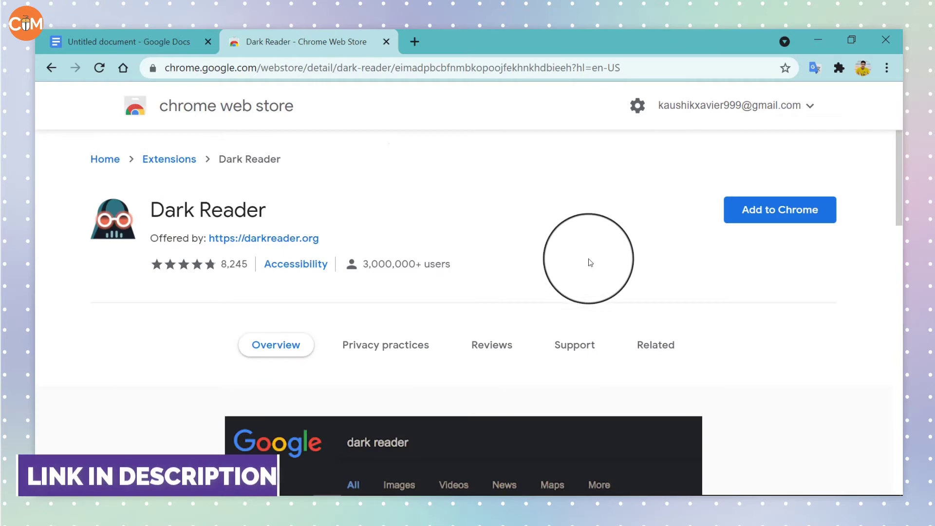
# Look over the Dark Reader extension's page in the Chrome Web Store, including its overview images.
pyautogui.scroll(-5, 801, 288)
pyautogui.scroll(5, 801, 288)
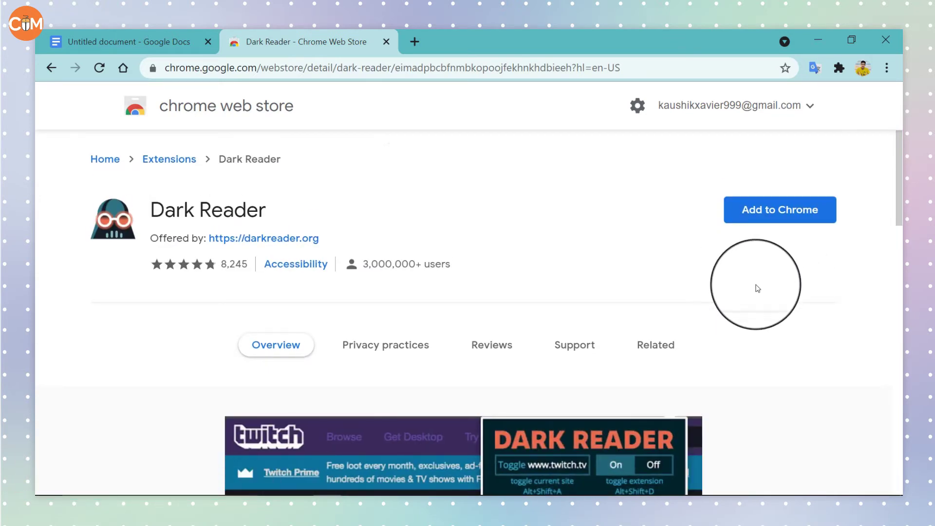
pyautogui.scroll(-3, 758, 288)
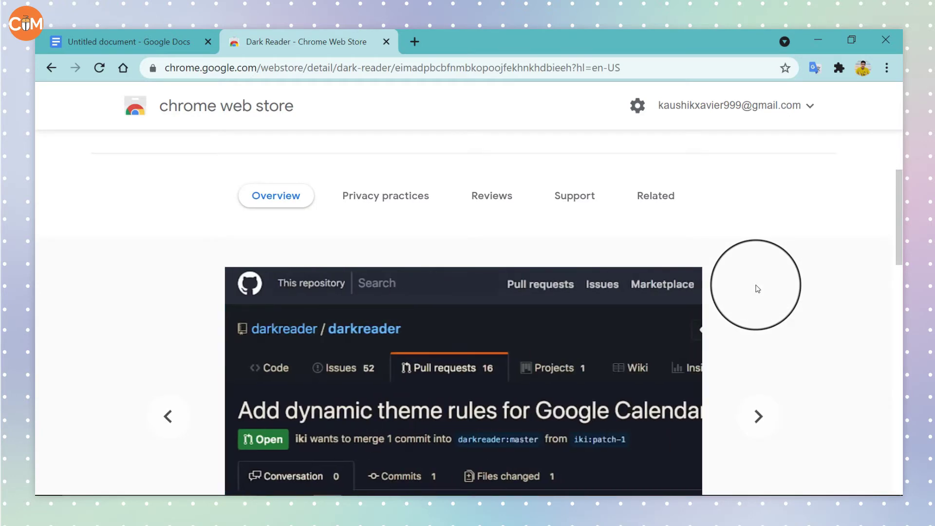
pyautogui.scroll(3, 757, 289)
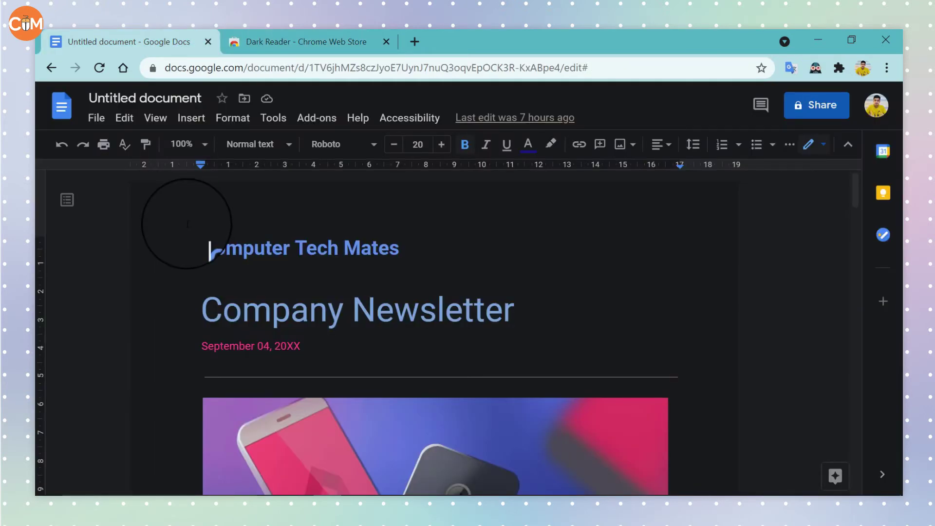
# Check the Dark Reader store page, return to the newsletter document and look over its dark theme.
pyautogui.click(370, 40)
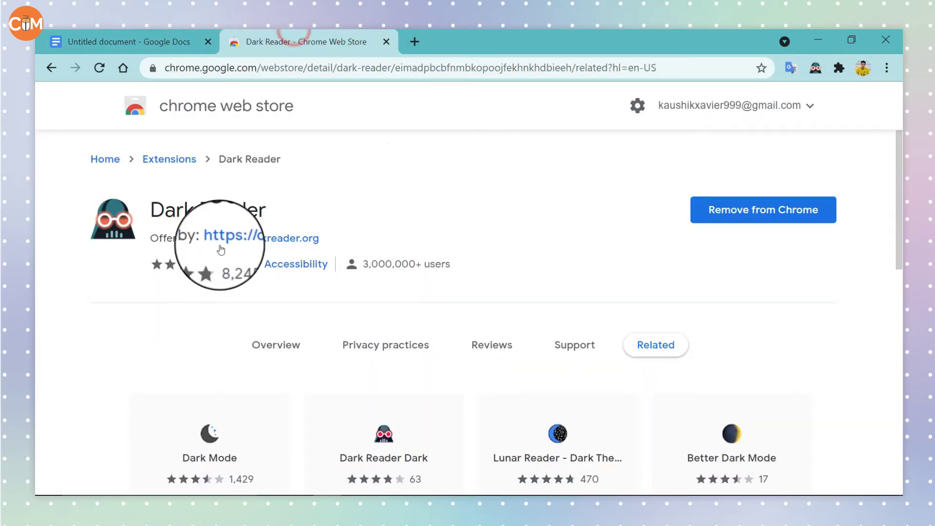
pyautogui.click(155, 43)
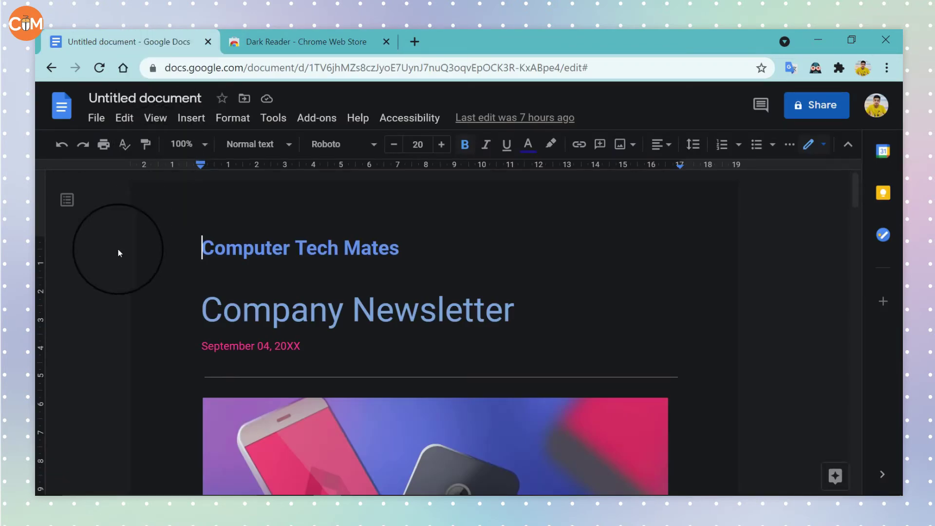
pyautogui.scroll(-3, 336, 269)
pyautogui.scroll(3, 335, 272)
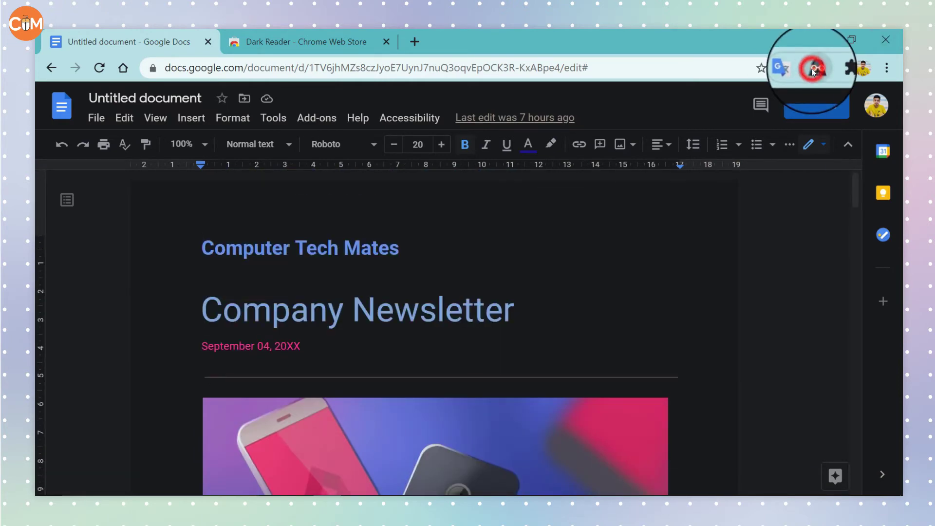
# Toggle the Dark Reader extension off and back on to compare the newsletter document in light and dark.
pyautogui.click(812, 69)
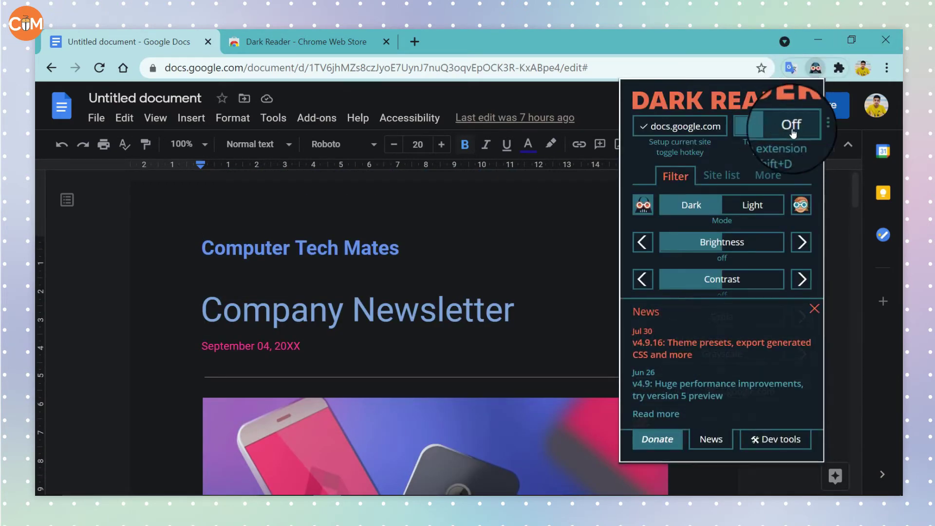
pyautogui.click(792, 128)
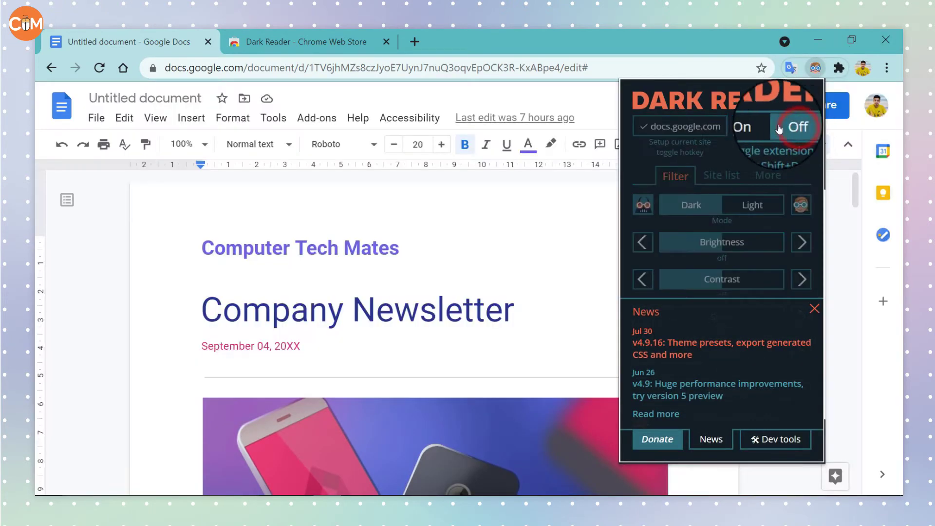
pyautogui.click(747, 128)
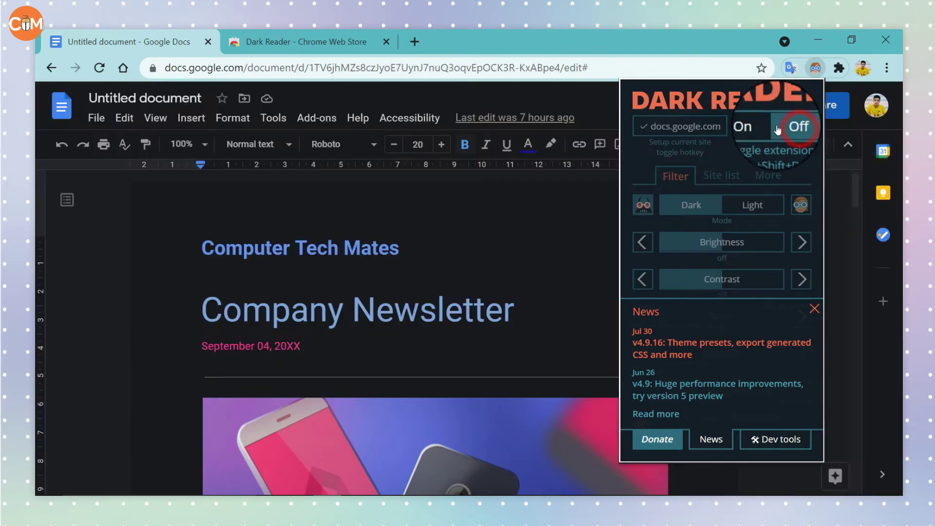
pyautogui.click(748, 125)
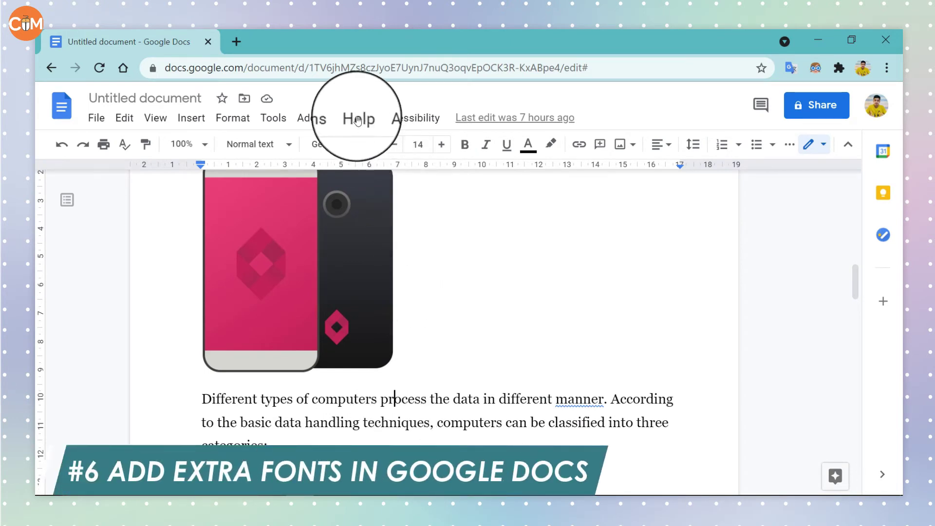
# Examine the fonts available in the document's font list, including the weight variants of Spectral and Roboto Mono.
pyautogui.click(344, 145)
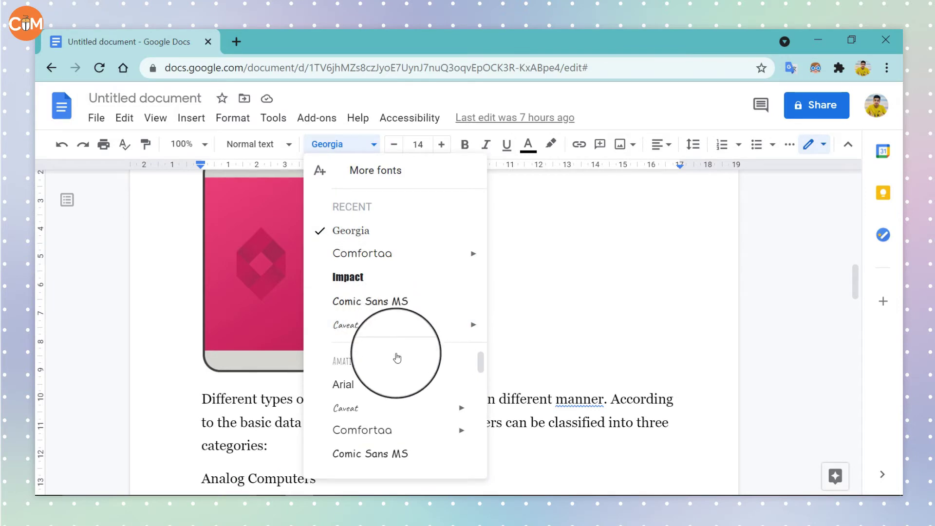
pyautogui.scroll(-5, 397, 358)
pyautogui.moveTo(410, 411)
pyautogui.scroll(-3, 411, 411)
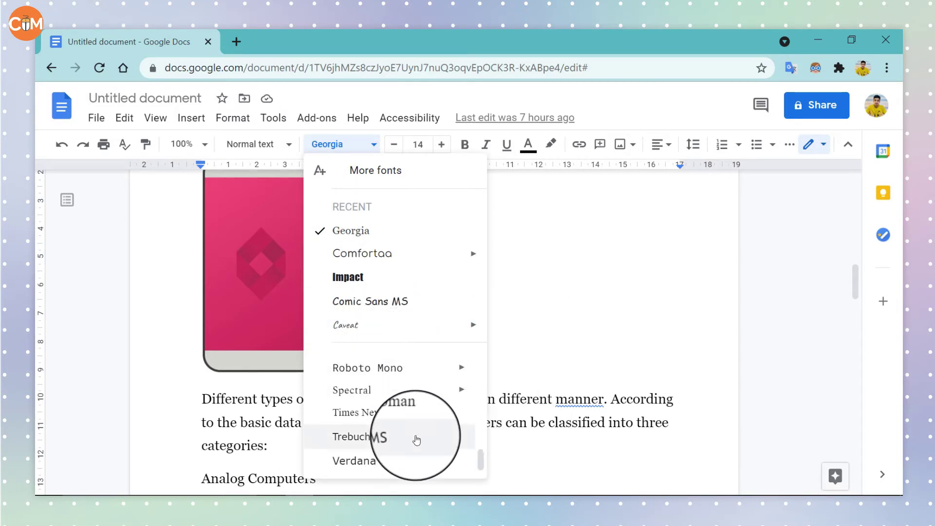
pyautogui.moveTo(406, 395)
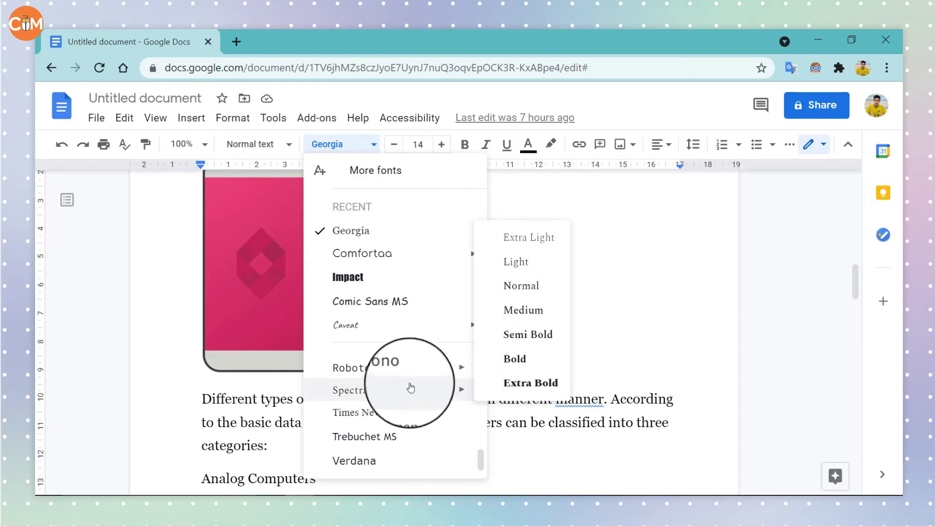
pyautogui.moveTo(410, 375)
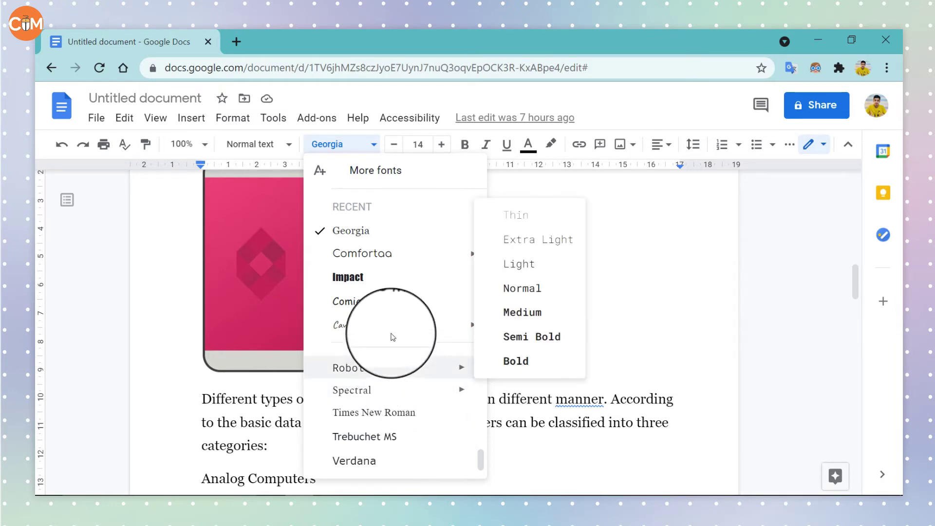
pyautogui.scroll(1, 392, 311)
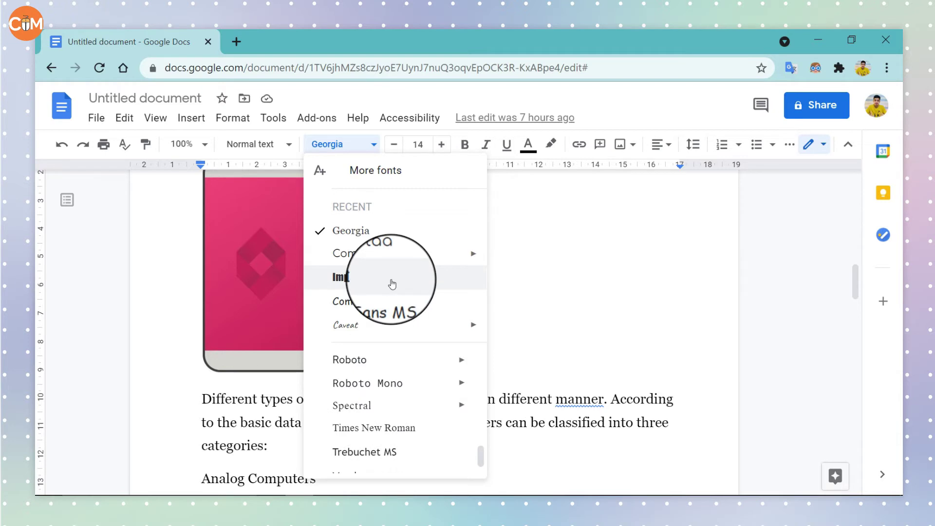
pyautogui.scroll(-1, 394, 384)
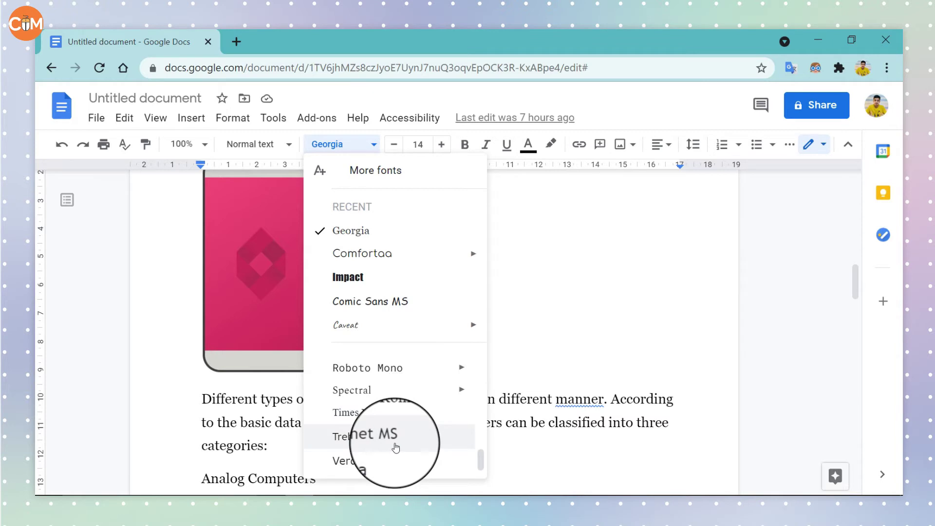
pyautogui.scroll(5, 396, 448)
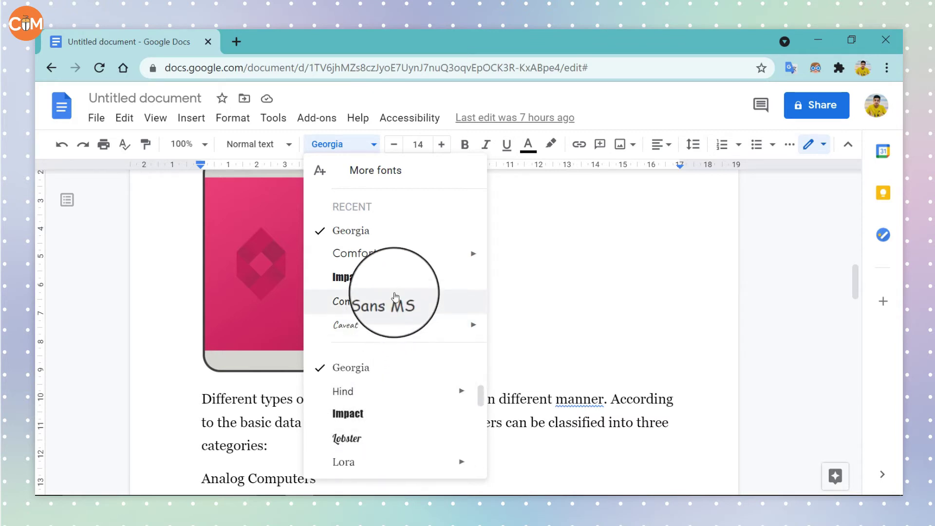
# Add the Righteous font to My fonts from the full font catalogue and reopen the document's font list.
pyautogui.click(368, 172)
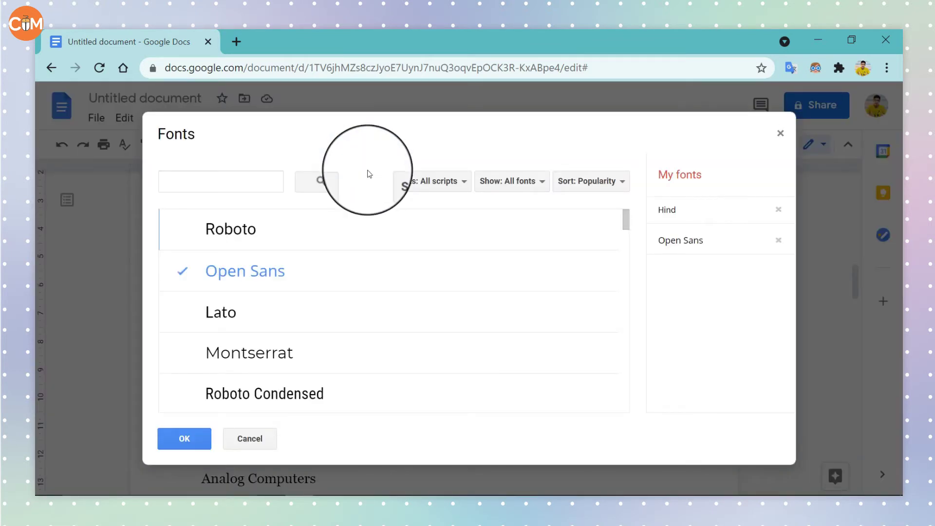
pyautogui.scroll(-6, 392, 288)
pyautogui.scroll(-15, 384, 322)
pyautogui.scroll(-10, 384, 322)
pyautogui.scroll(-12, 384, 323)
pyautogui.scroll(-10, 382, 325)
pyautogui.scroll(-10, 380, 325)
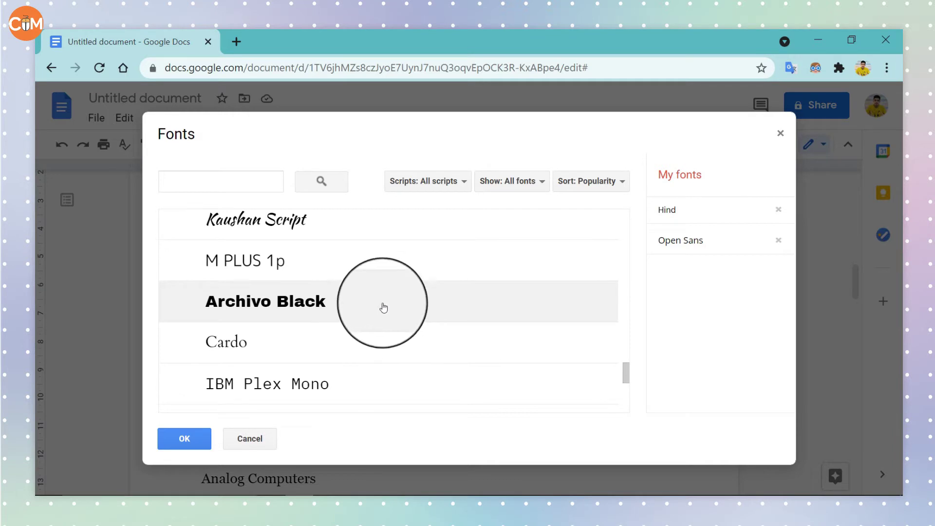
pyautogui.scroll(9, 341, 316)
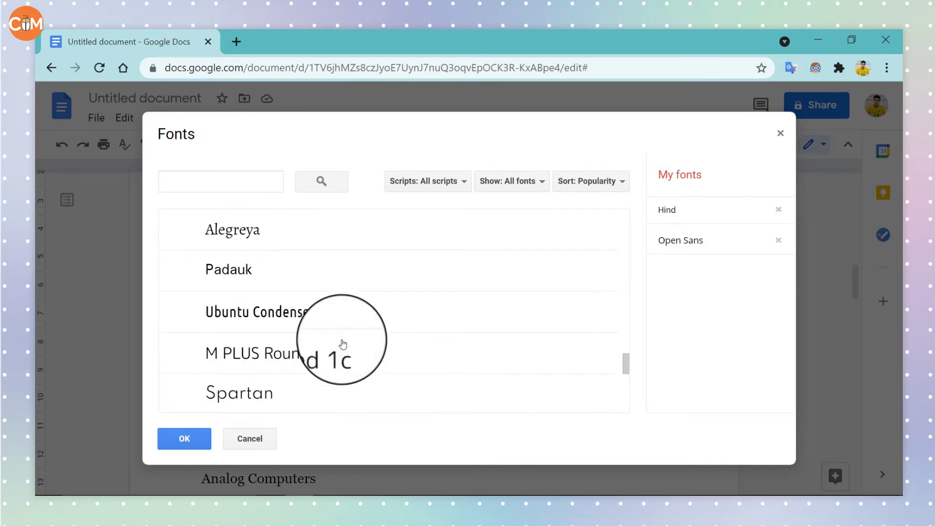
pyautogui.scroll(5, 344, 341)
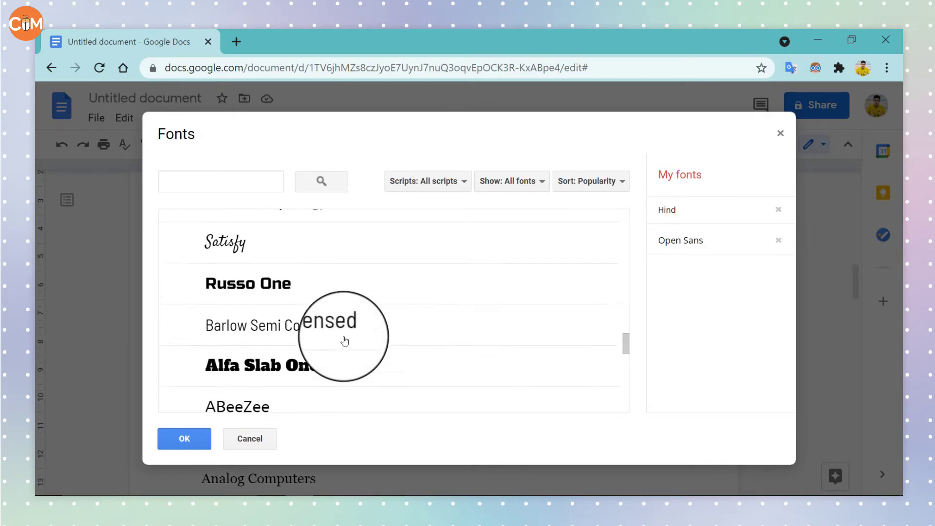
pyautogui.scroll(-2, 343, 340)
pyautogui.click(270, 338)
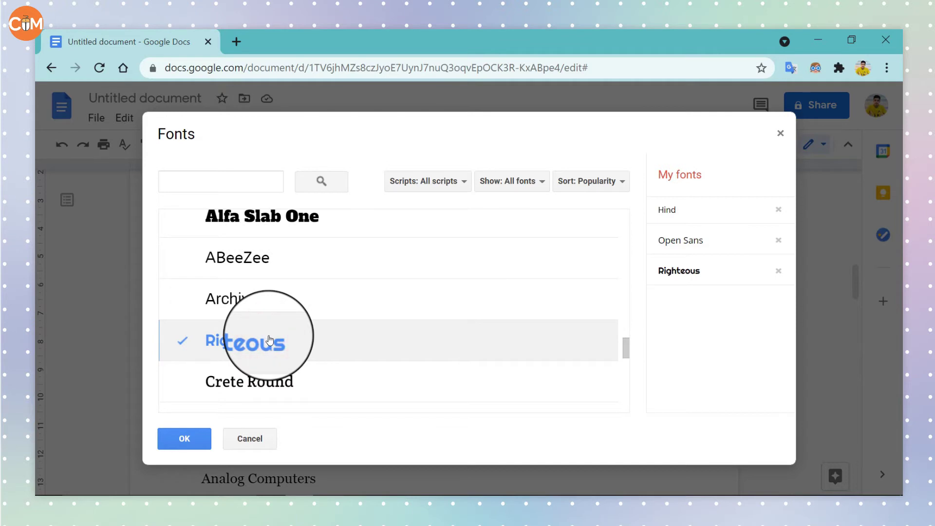
pyautogui.click(192, 438)
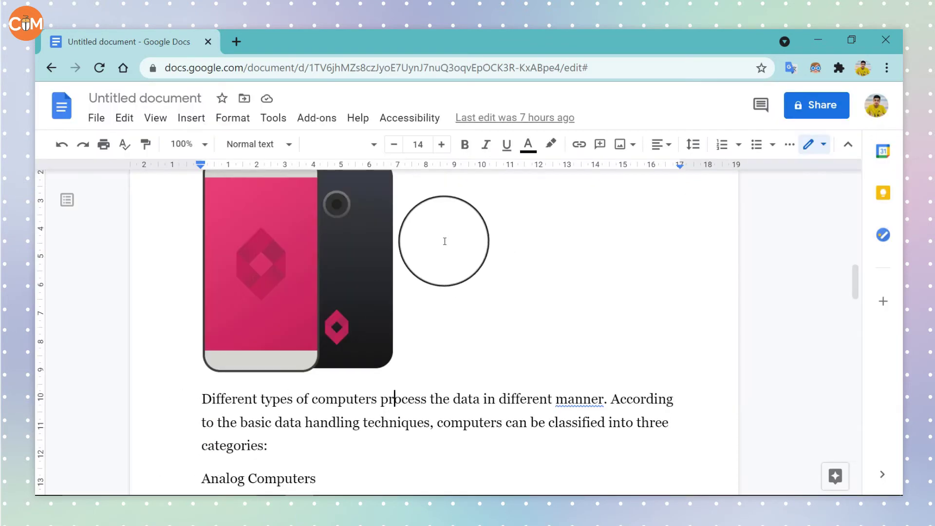
pyautogui.click(370, 146)
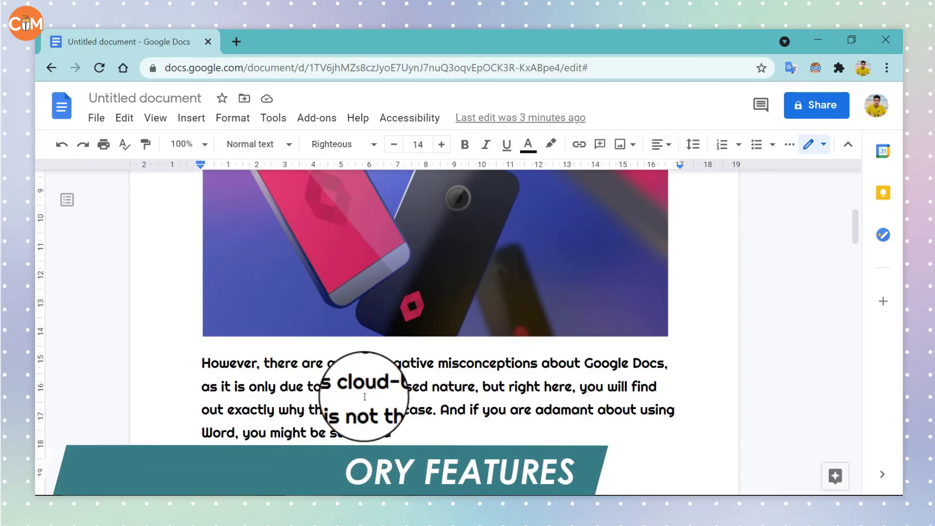
# Look through the newsletter from its title to the Analog Computers section and back to examine the text in the Righteous font.
pyautogui.scroll(-5, 355, 388)
pyautogui.scroll(-6, 367, 387)
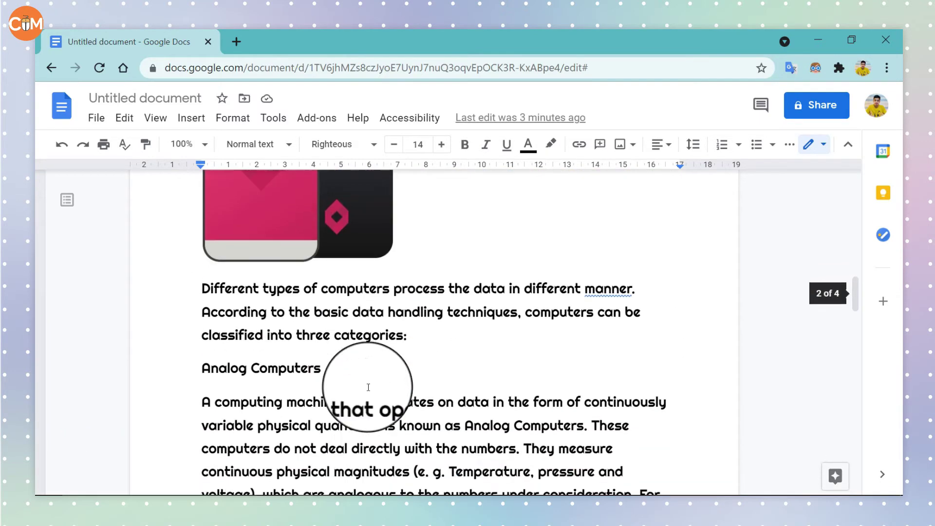
pyautogui.scroll(-5, 368, 387)
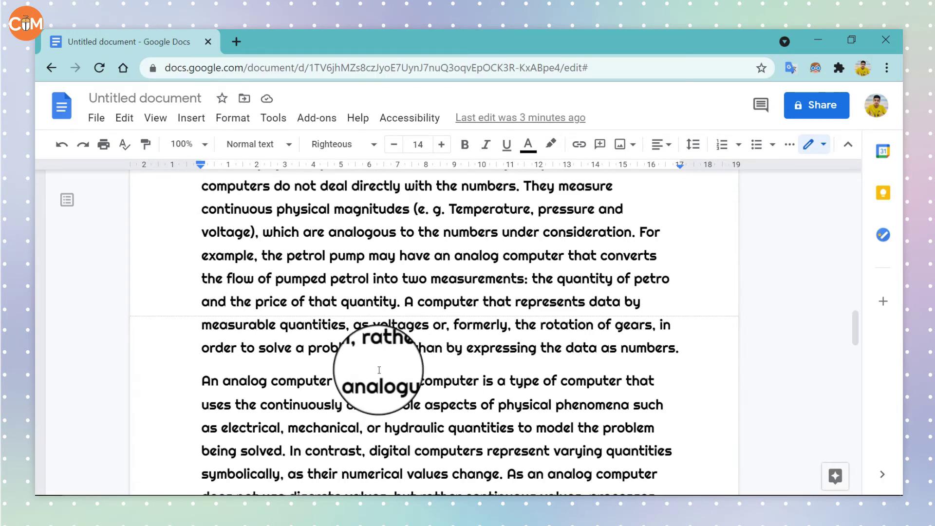
pyautogui.scroll(3, 390, 368)
pyautogui.scroll(-1, 385, 363)
pyautogui.scroll(1, 390, 363)
pyautogui.scroll(5, 393, 363)
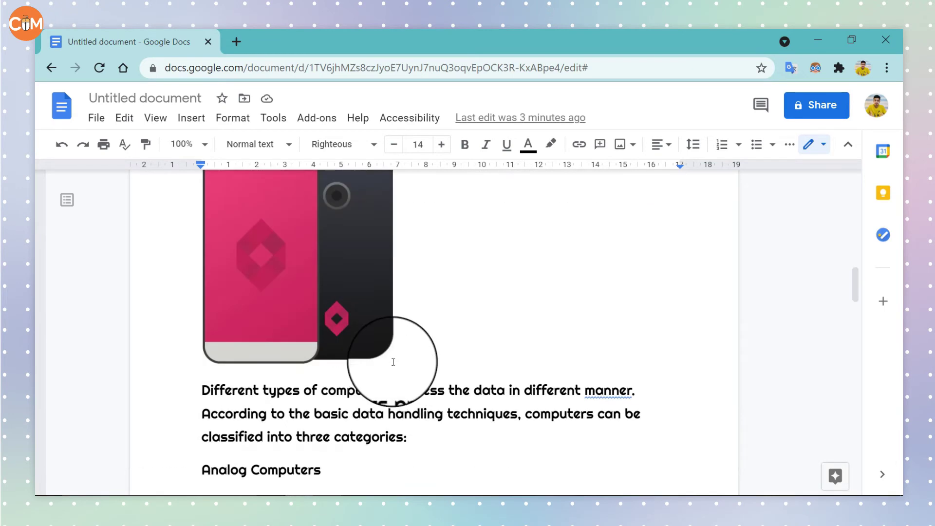
pyautogui.scroll(8, 393, 361)
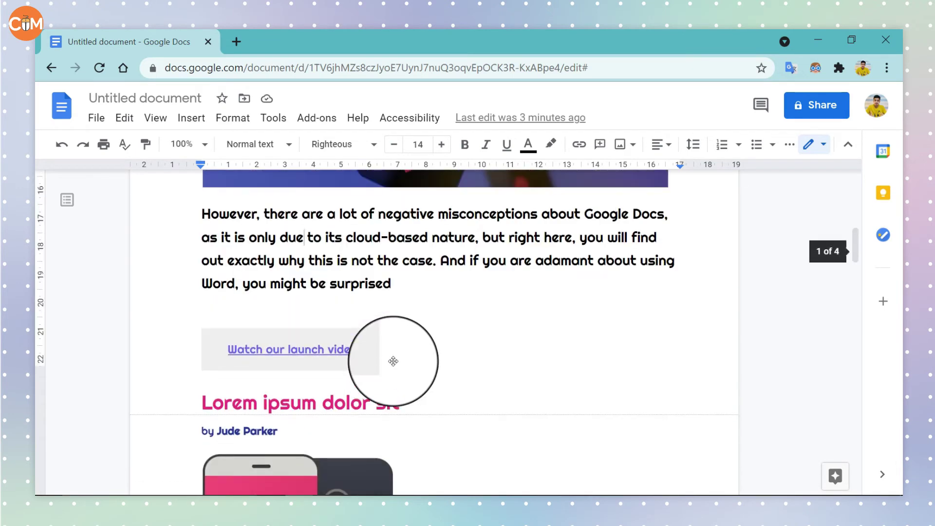
pyautogui.scroll(10, 377, 354)
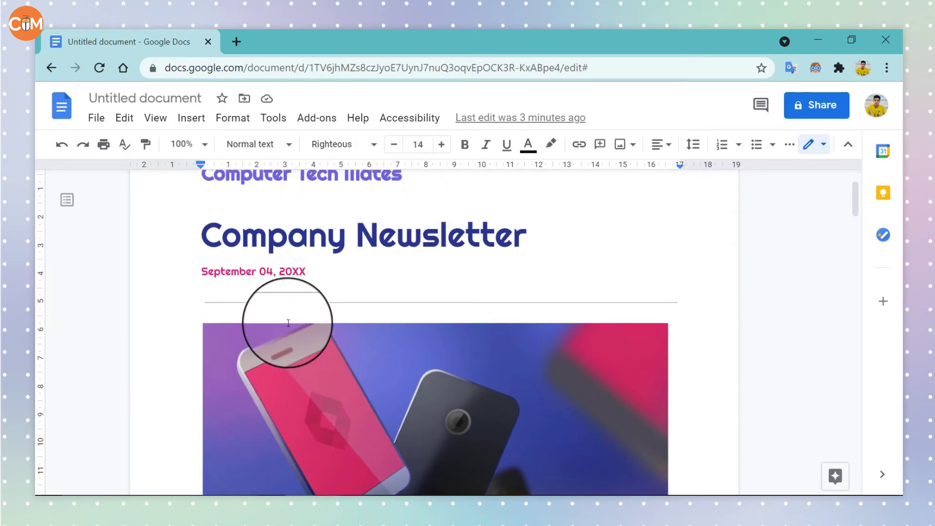
pyautogui.scroll(2, 251, 287)
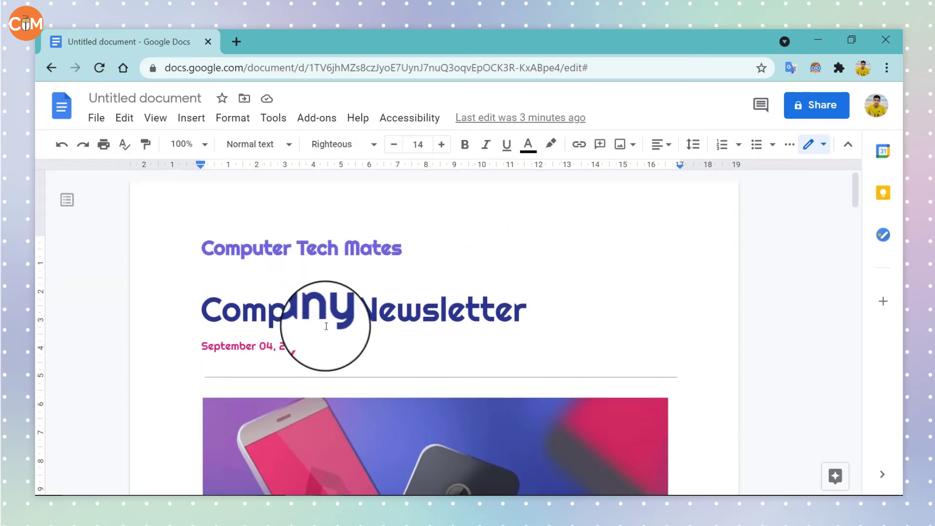
pyautogui.scroll(-9, 324, 324)
pyautogui.scroll(-10, 328, 331)
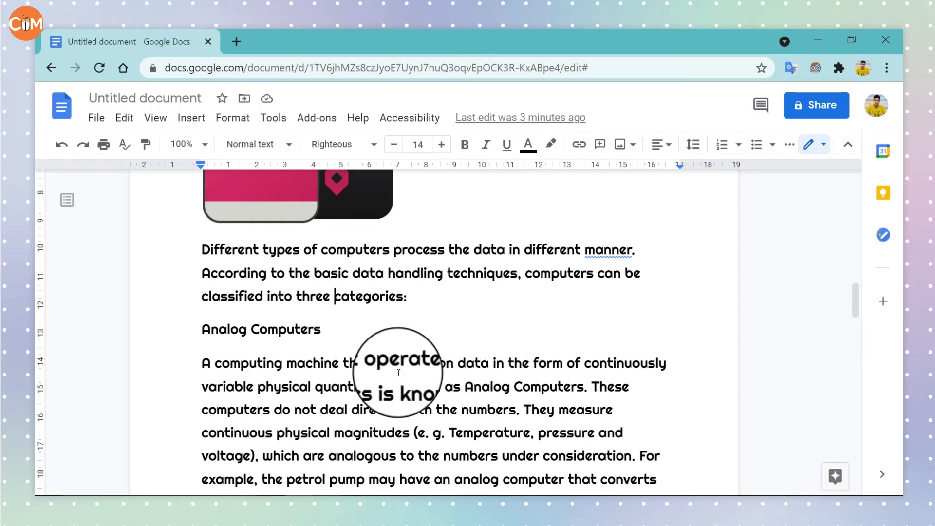
pyautogui.scroll(-3, 417, 393)
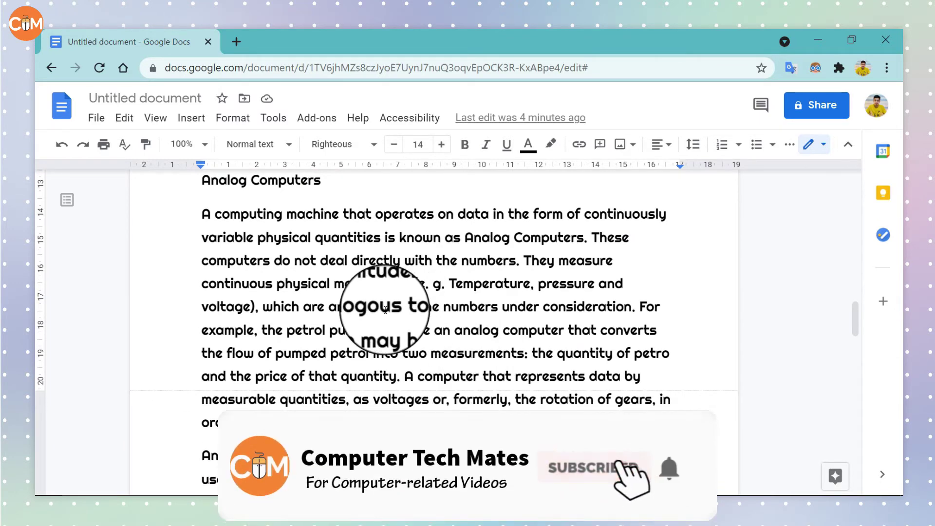
pyautogui.scroll(10, 369, 302)
pyautogui.scroll(3, 357, 295)
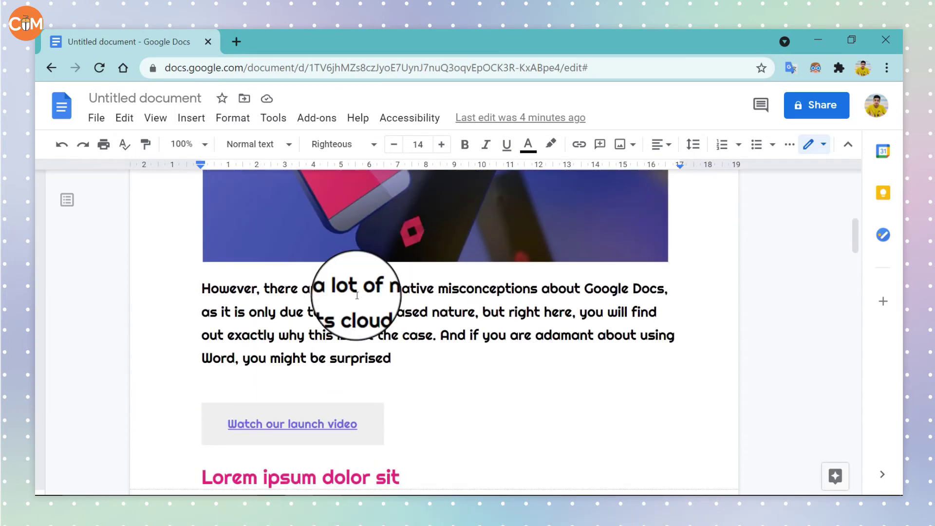
pyautogui.scroll(4, 335, 347)
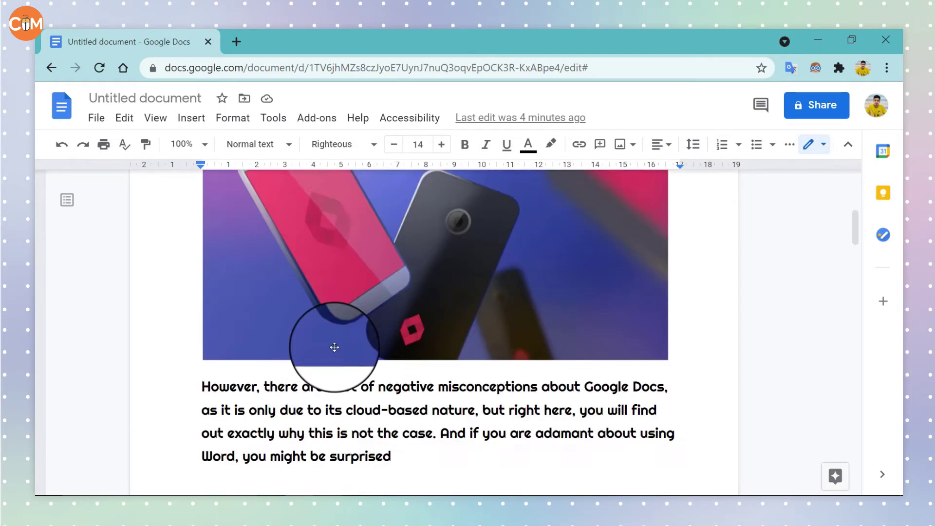
pyautogui.scroll(8, 335, 347)
pyautogui.scroll(-12, 334, 344)
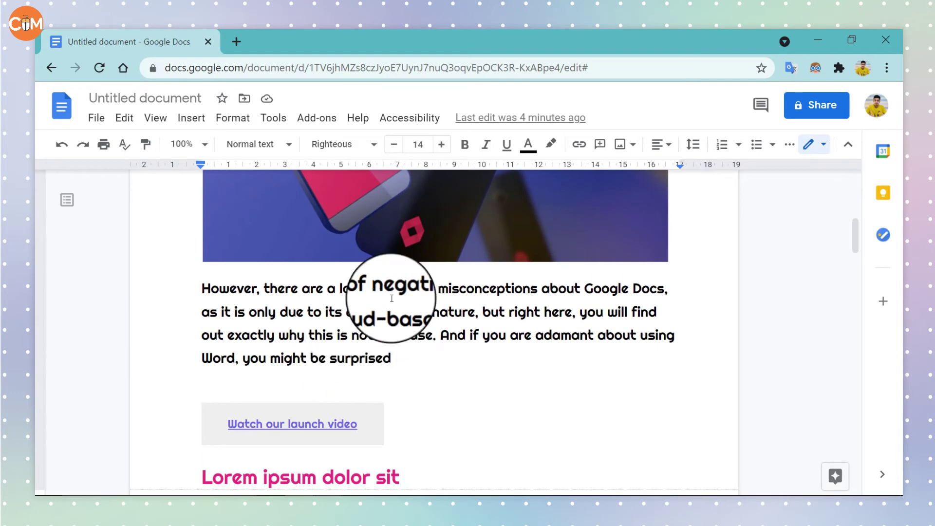
# Open the version history of the newsletter document.
pyautogui.scroll(-15, 409, 306)
pyautogui.scroll(5, 292, 314)
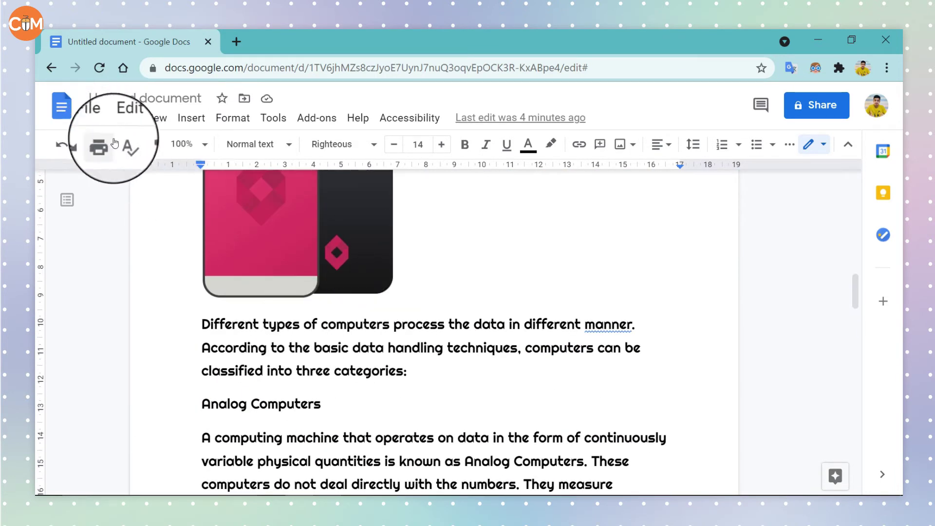
pyautogui.click(97, 119)
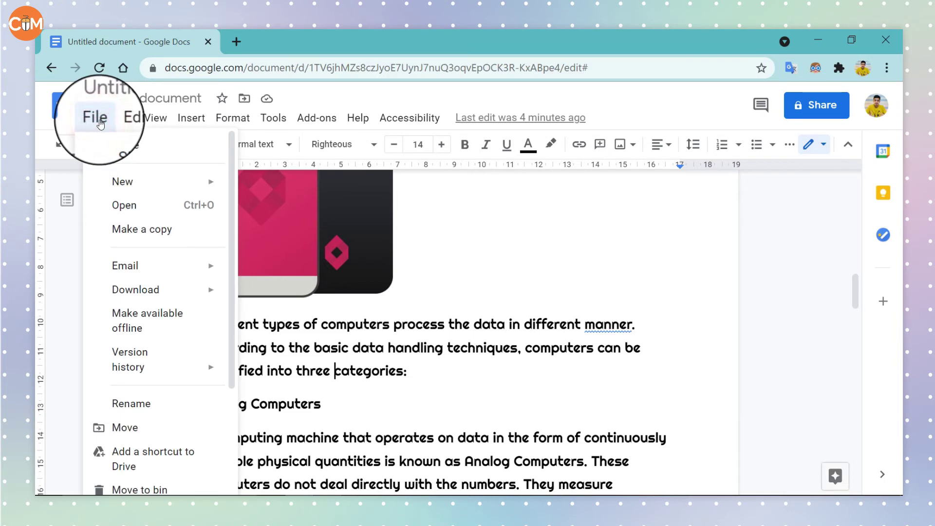
pyautogui.moveTo(158, 340)
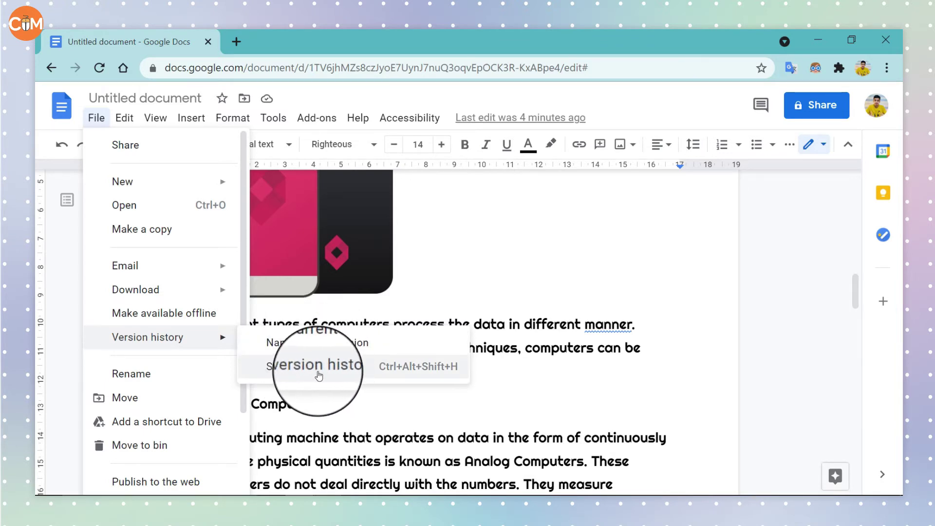
pyautogui.click(333, 367)
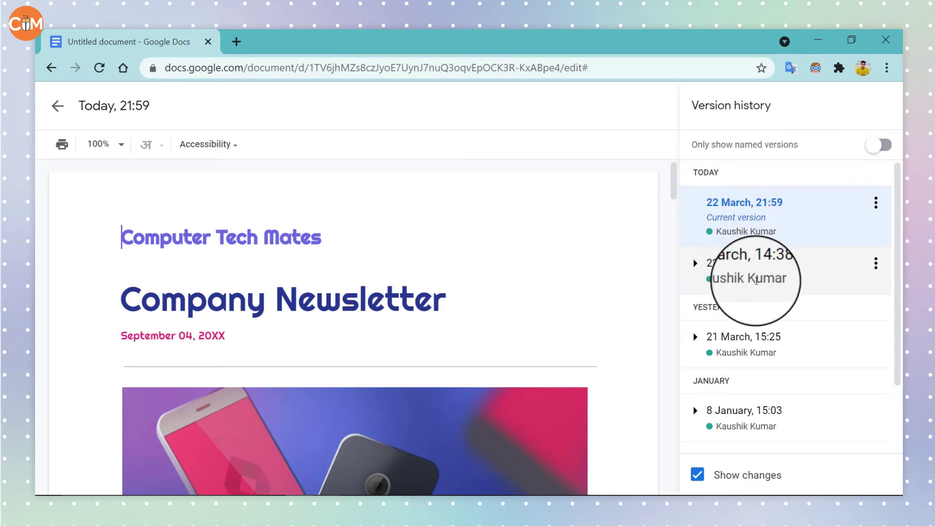
# Preview the 8 January, 15:03 version and check the further actions offered for the 6 January, 17:21 version.
pyautogui.scroll(-2, 756, 281)
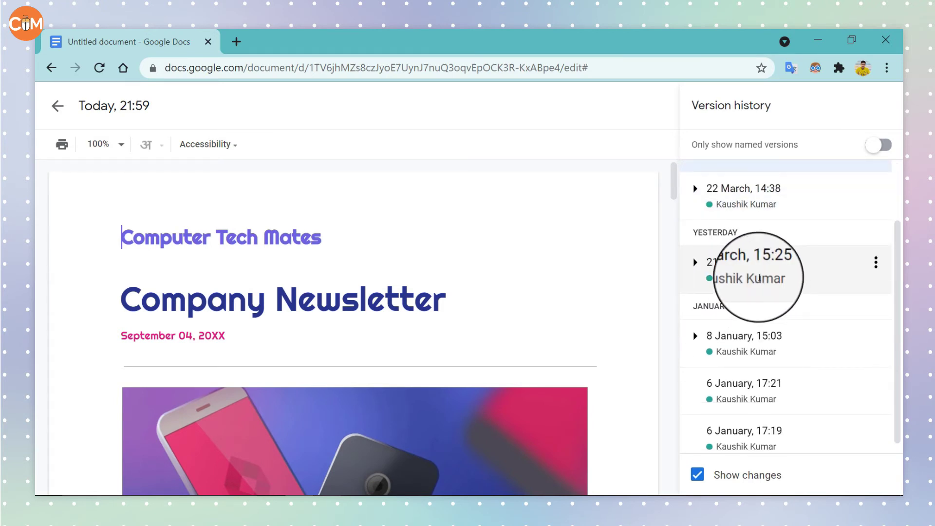
pyautogui.click(729, 322)
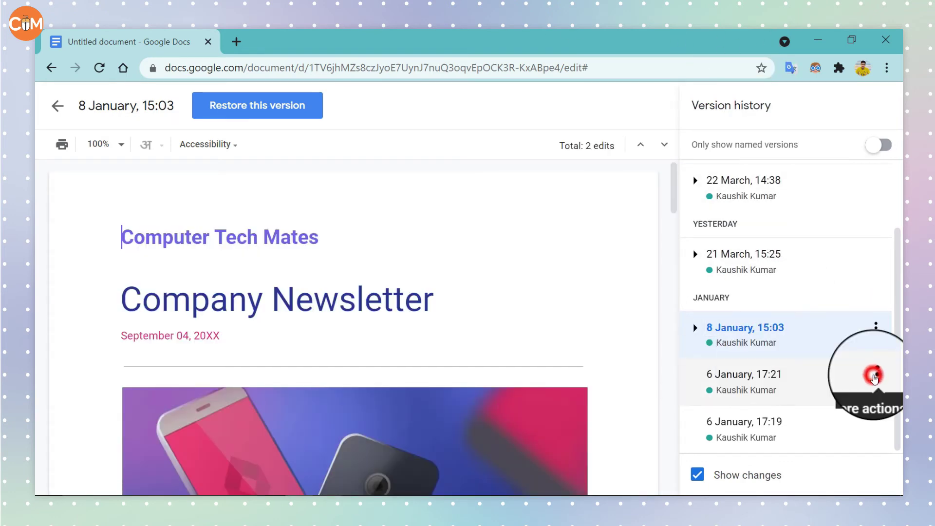
pyautogui.click(875, 377)
pyautogui.press('Escape')
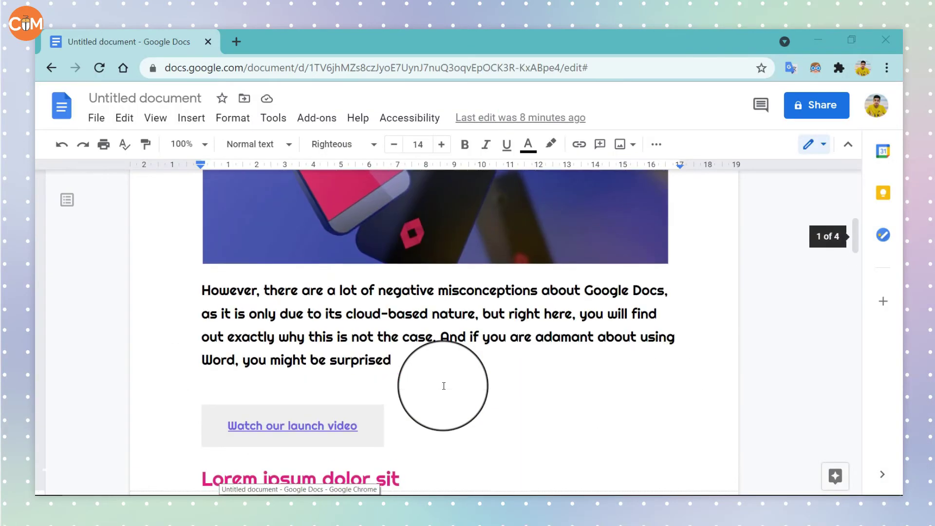
# Turn on the display of the word count while typing for the whole document.
pyautogui.scroll(2, 444, 385)
pyautogui.click(296, 399)
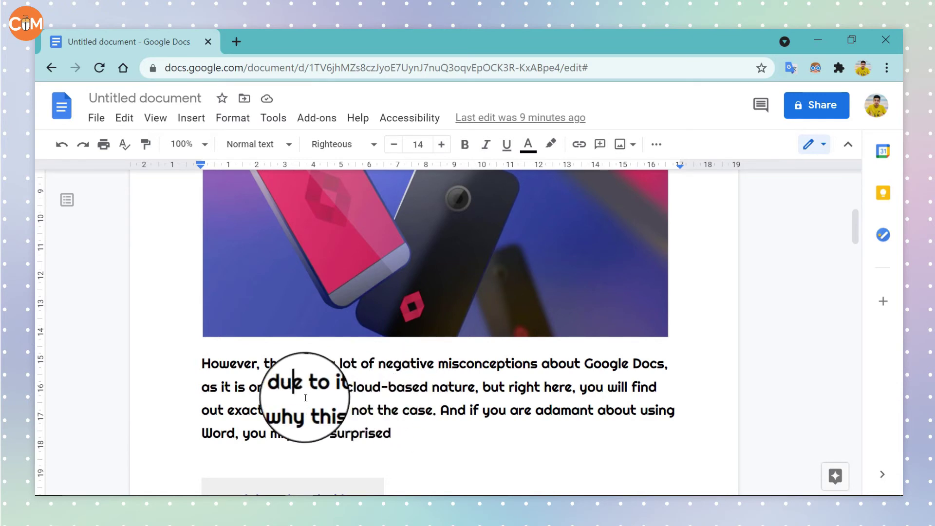
pyautogui.click(412, 433)
pyautogui.click(263, 408)
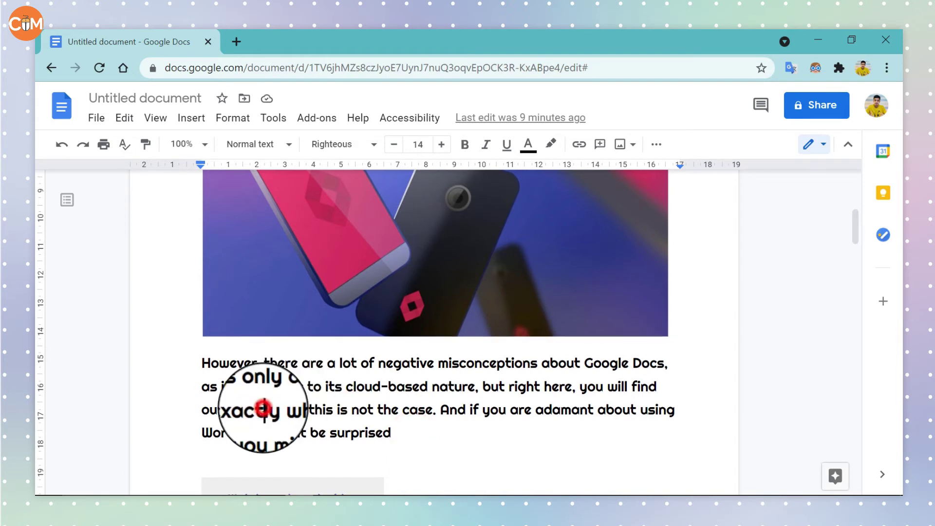
pyautogui.click(280, 119)
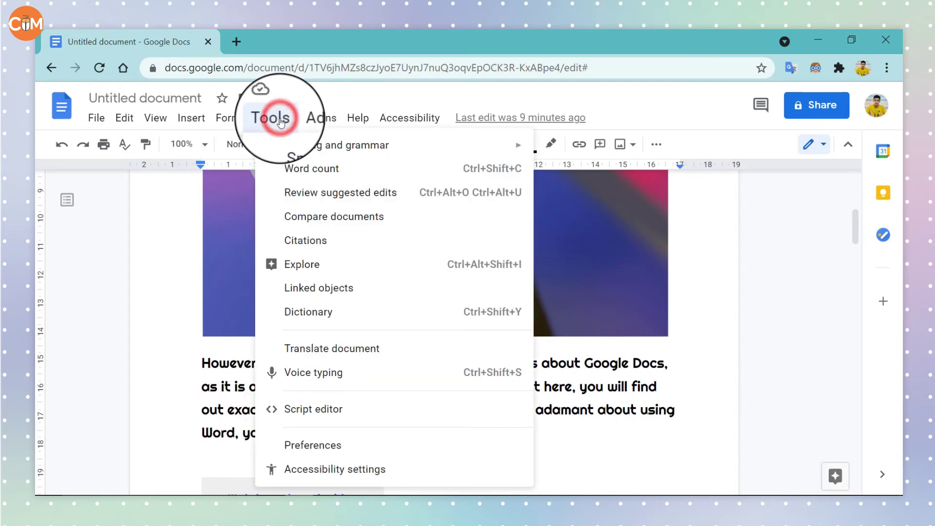
pyautogui.click(347, 176)
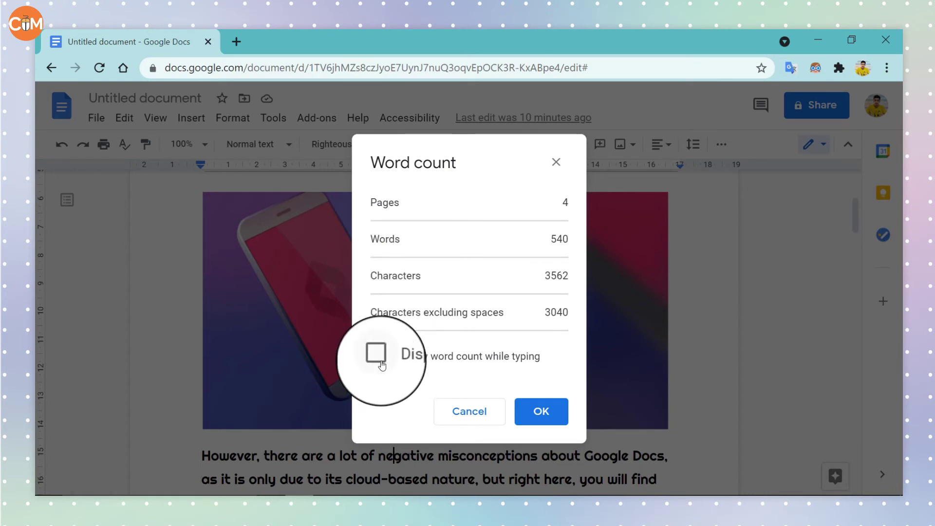
pyautogui.click(539, 411)
pyautogui.scroll(-3, 545, 346)
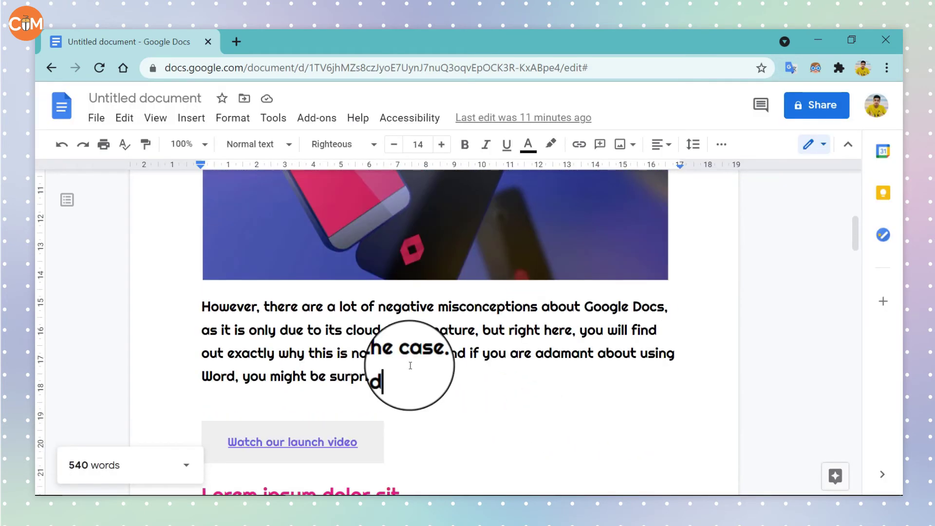
# Examine the page, word and character statistics offered by the live word counter.
pyautogui.click(186, 464)
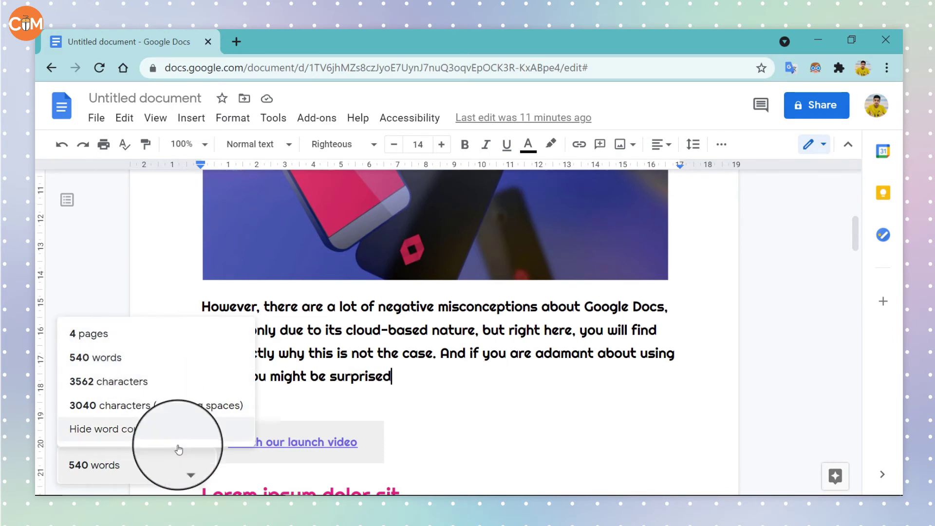
pyautogui.click(186, 465)
pyautogui.click(327, 351)
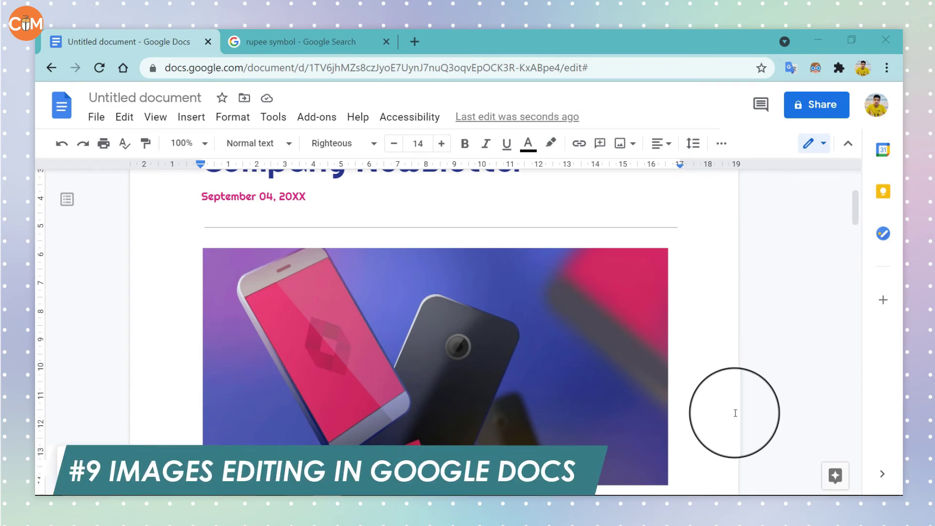
# Select the phone image below the newsletter date, put it in crop mode and open its image options.
pyautogui.scroll(-2, 475, 417)
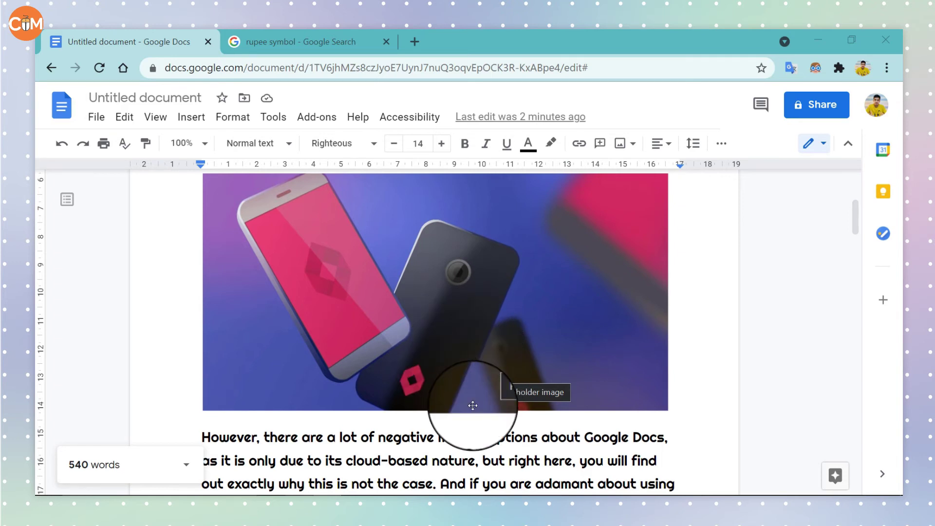
pyautogui.scroll(2, 471, 403)
pyautogui.scroll(-2, 473, 400)
pyautogui.scroll(-1, 473, 400)
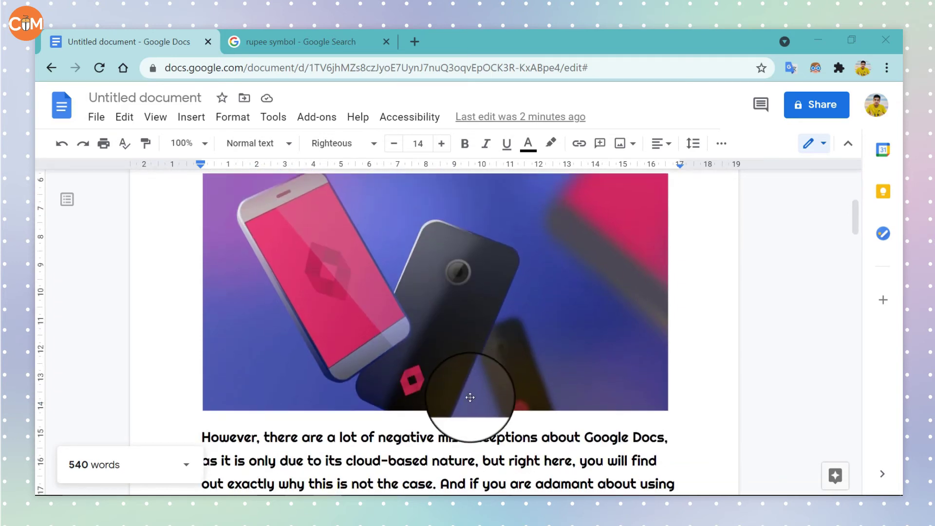
pyautogui.click(408, 298)
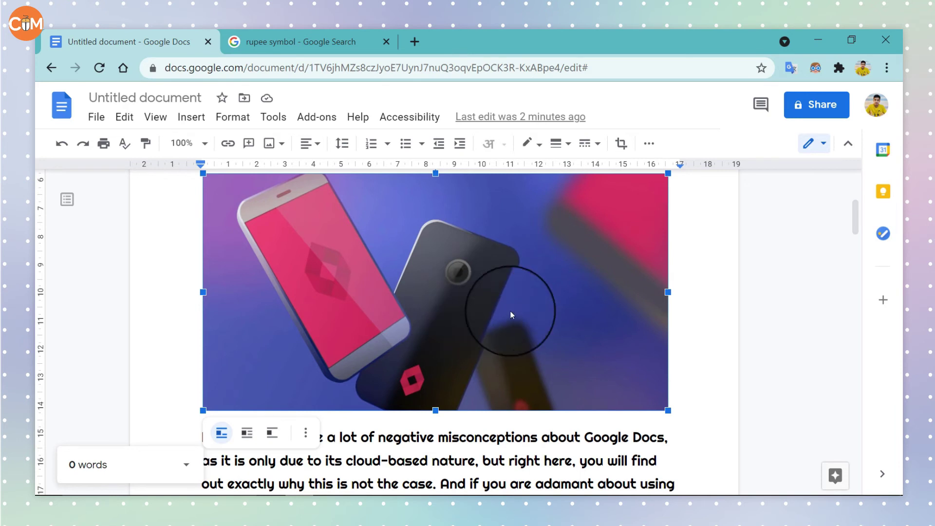
pyautogui.scroll(2, 507, 328)
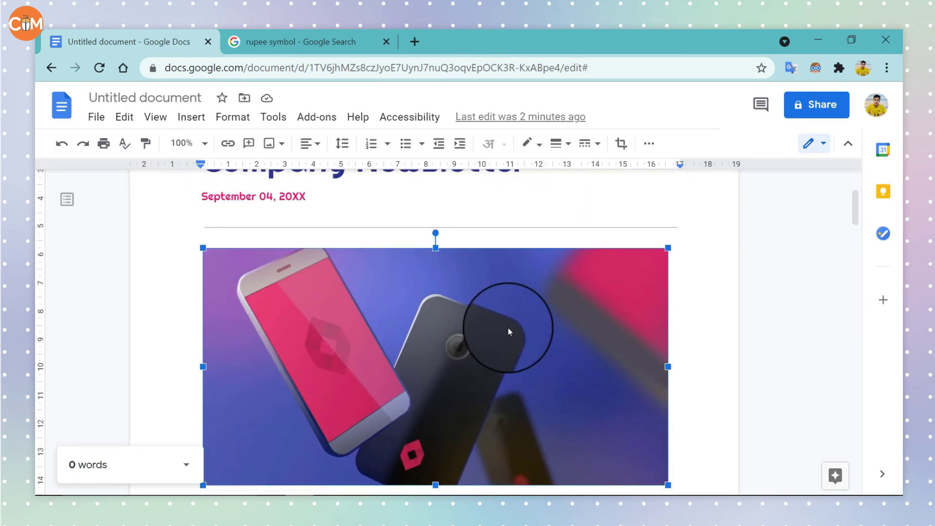
pyautogui.doubleClick(463, 353)
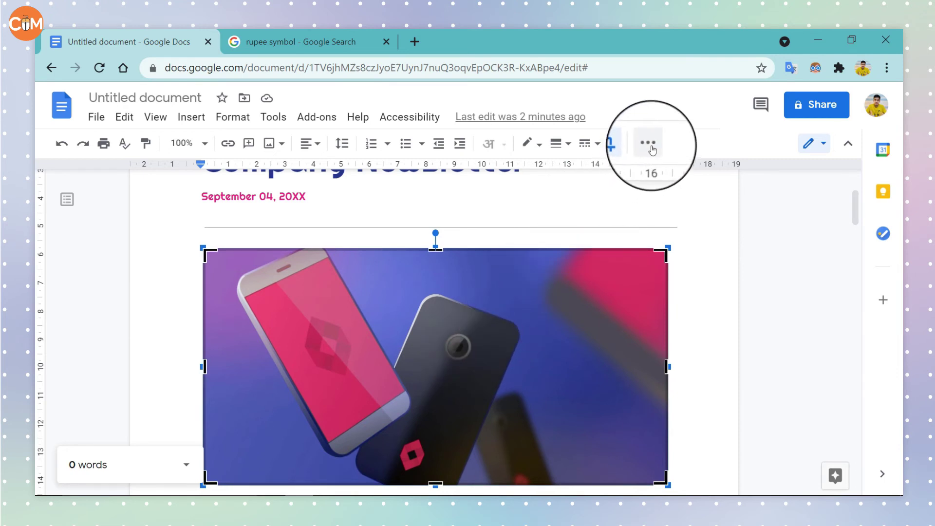
pyautogui.click(651, 146)
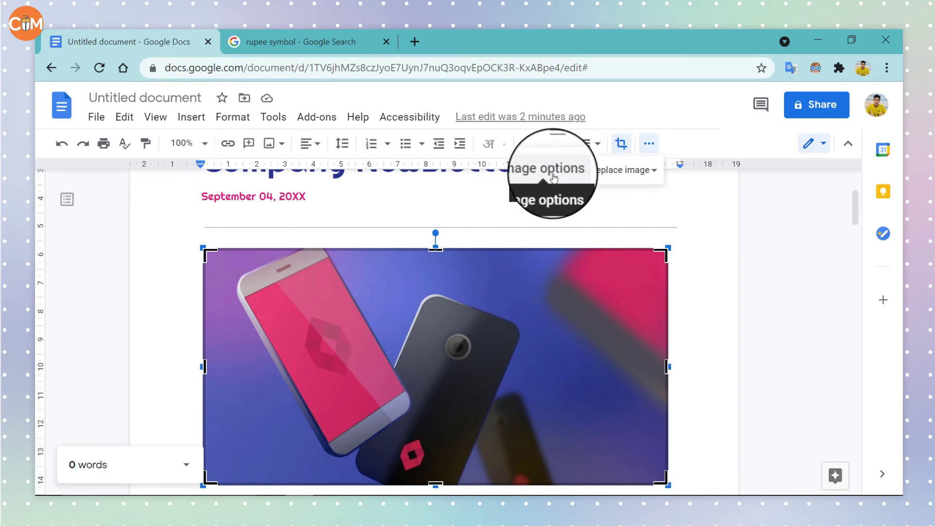
pyautogui.click(553, 177)
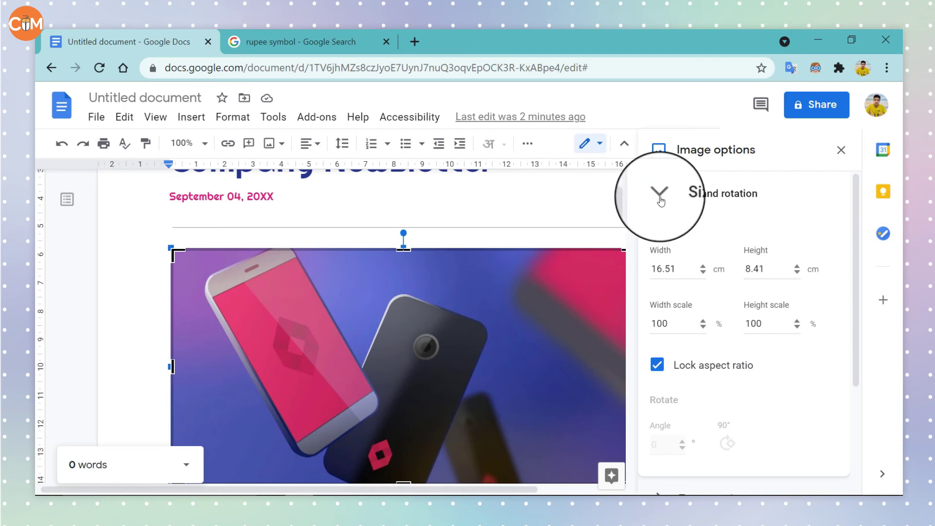
# Review the image's size and rotation options and try the Wrap text and Break text styles on it.
pyautogui.scroll(-3, 719, 390)
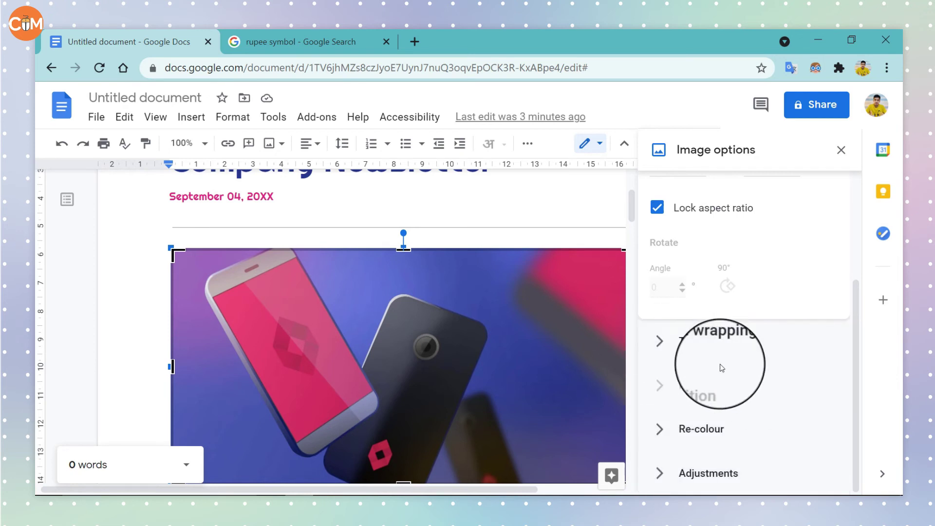
pyautogui.scroll(3, 722, 368)
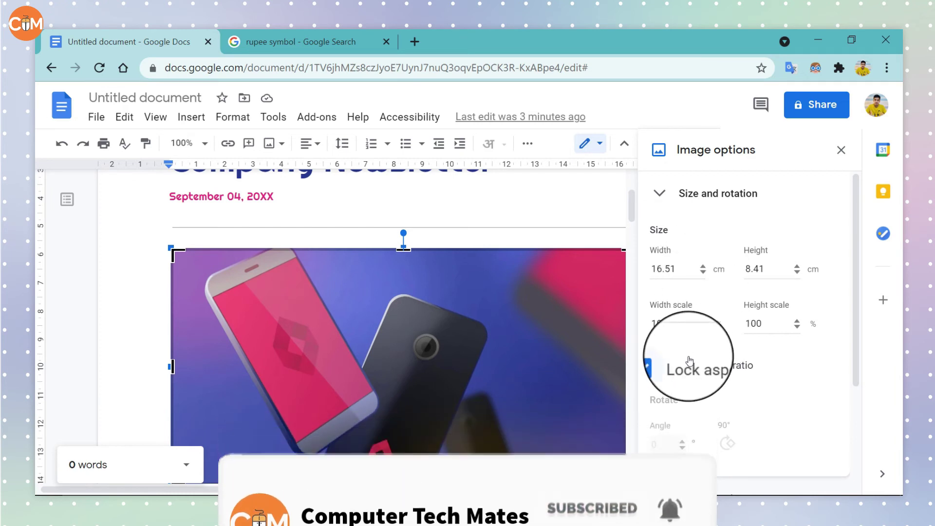
pyautogui.click(658, 188)
pyautogui.click(673, 244)
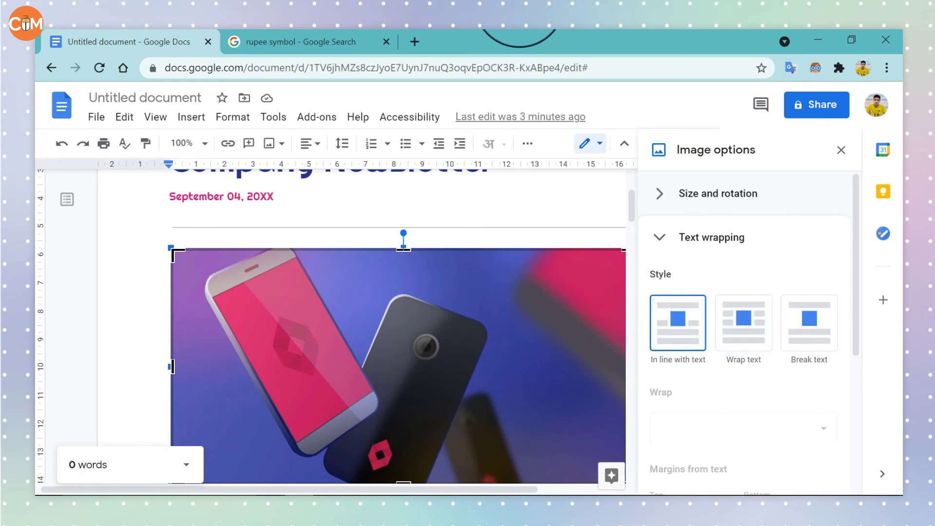
pyautogui.click(743, 331)
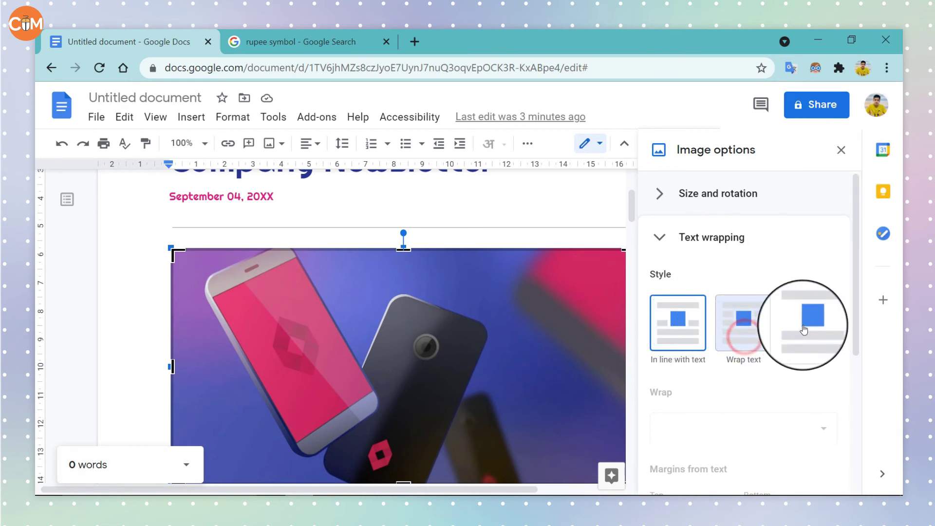
pyautogui.click(803, 325)
# Browse the Re-colour presets available for the phone image without applying one.
pyautogui.click(710, 324)
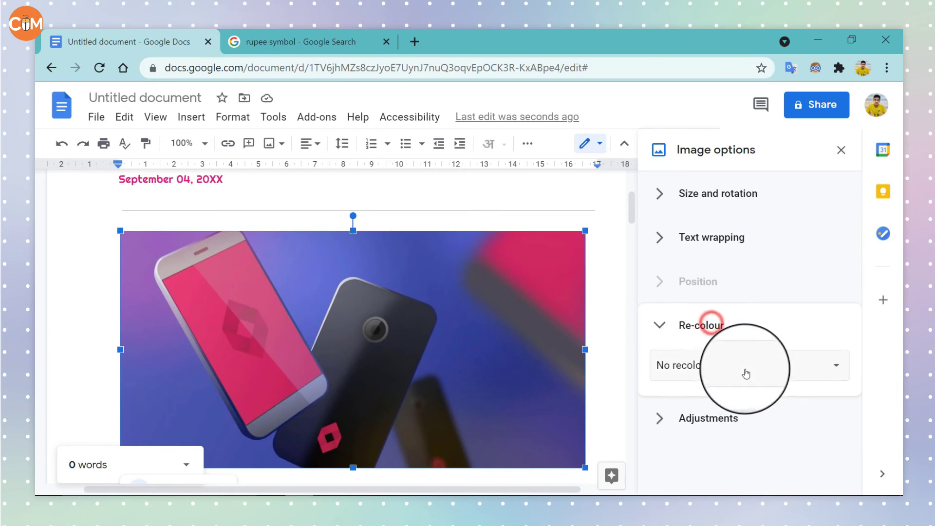
pyautogui.click(746, 374)
pyautogui.scroll(-5, 759, 429)
pyautogui.scroll(-5, 768, 458)
pyautogui.scroll(10, 754, 440)
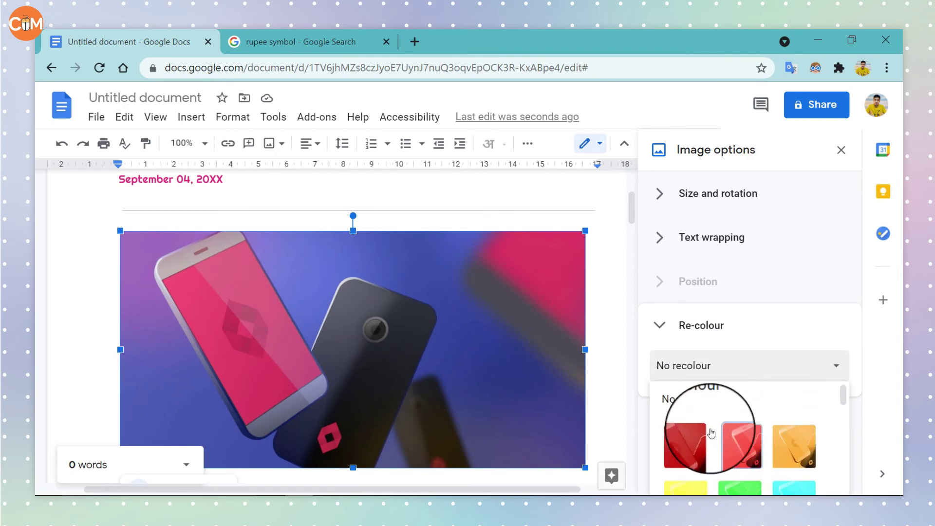
pyautogui.scroll(-1, 725, 448)
pyautogui.scroll(1, 725, 448)
pyautogui.click(660, 325)
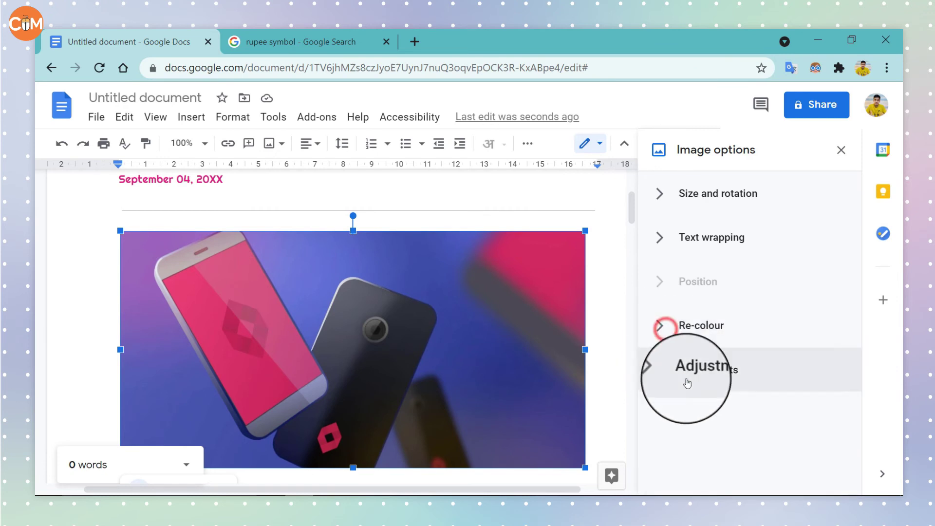
# Lower the phone image's brightness slightly, raise its contrast and add a little transparency, closing the image options when done.
pyautogui.click(686, 379)
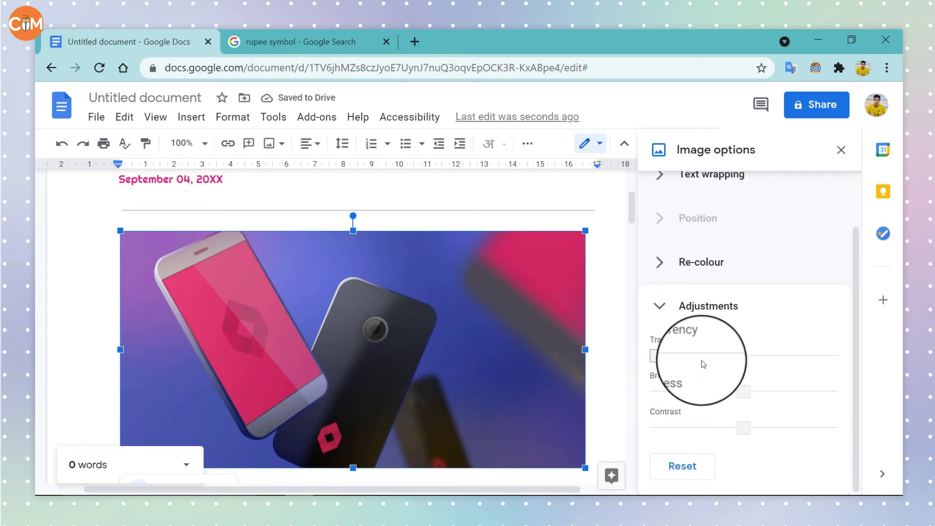
pyautogui.moveTo(742, 393)
pyautogui.mouseDown()
pyautogui.moveTo(709, 392)
pyautogui.moveTo(735, 392)
pyautogui.mouseUp()
pyautogui.moveTo(742, 427); pyautogui.dragTo(776, 427)
pyautogui.moveTo(662, 352); pyautogui.dragTo(667, 355)
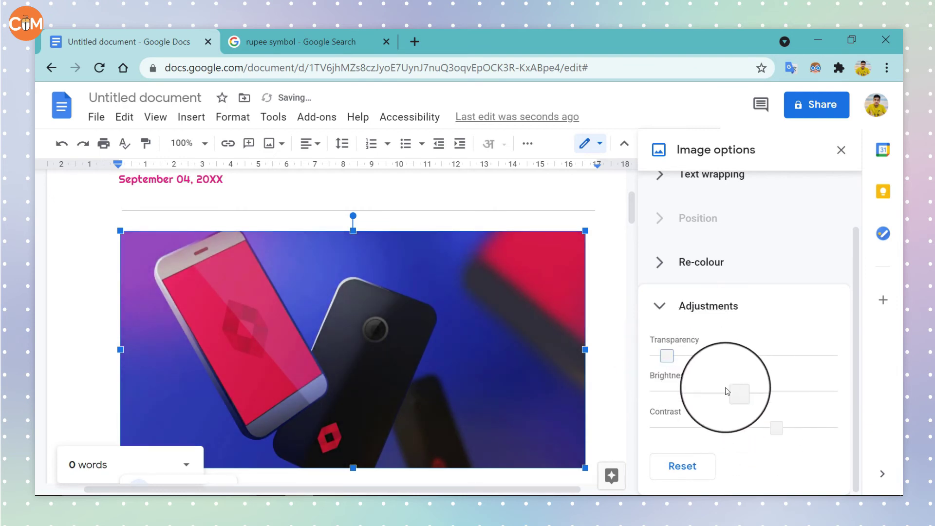
pyautogui.click(664, 312)
pyautogui.click(843, 149)
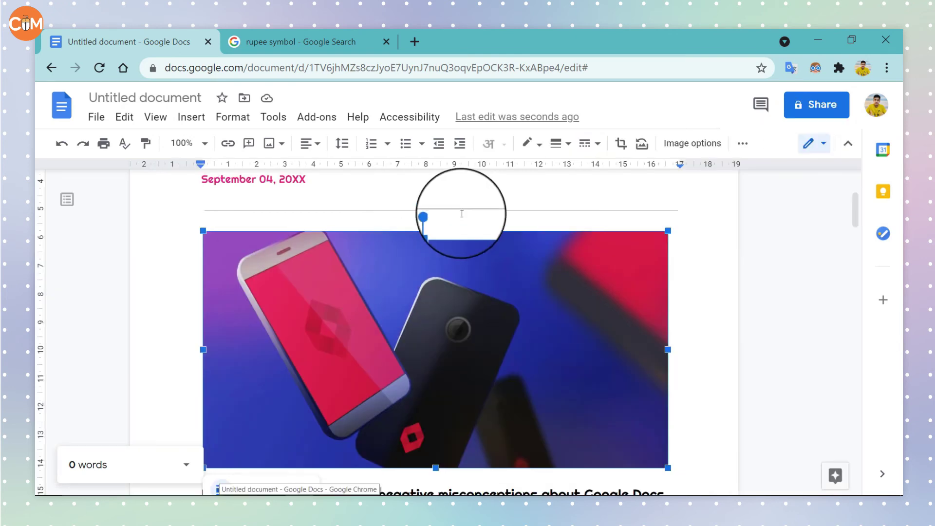
# Recheck the phone image's option sections, including text wrapping, and deselect the image by placing the cursor in the paragraph below.
pyautogui.click(701, 145)
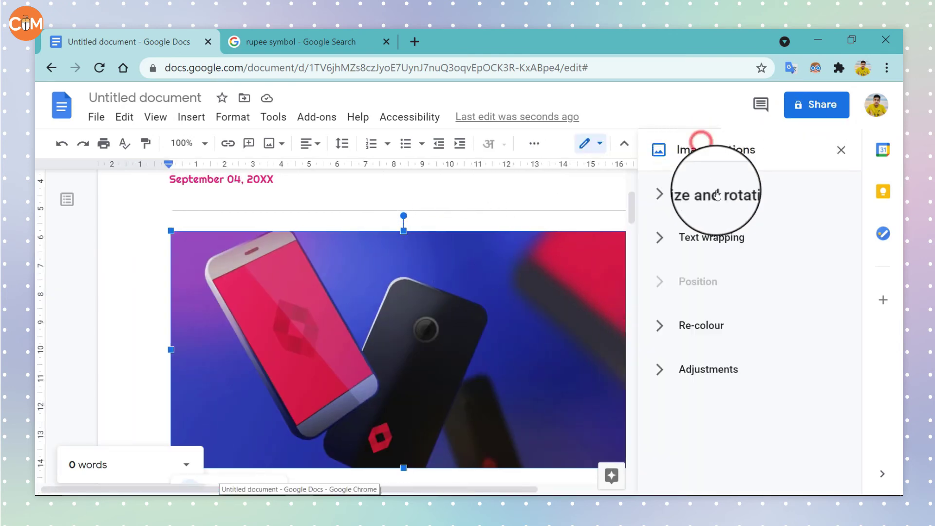
pyautogui.click(685, 250)
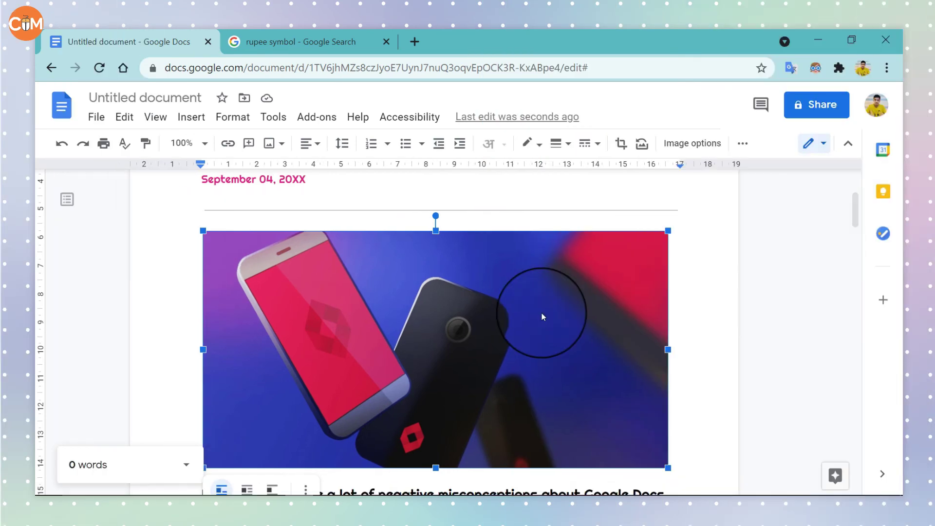
pyautogui.scroll(-5, 341, 319)
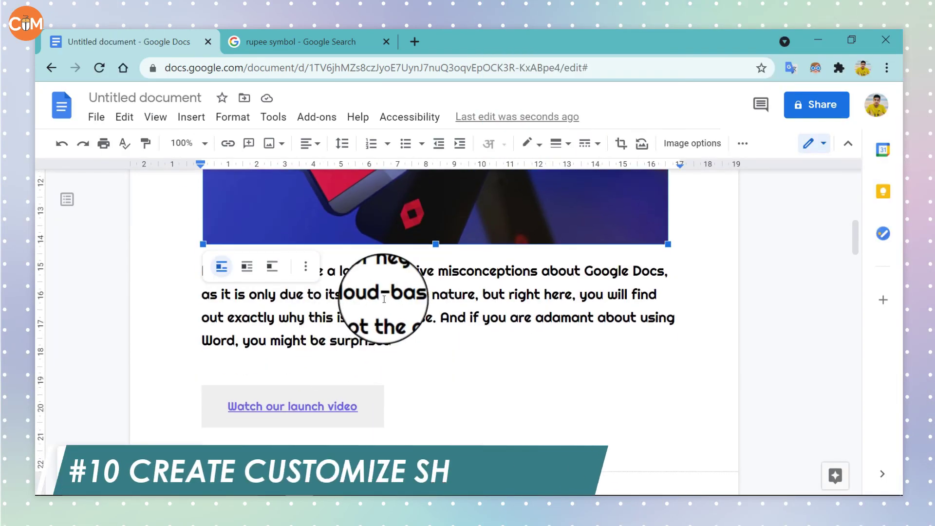
pyautogui.click(385, 298)
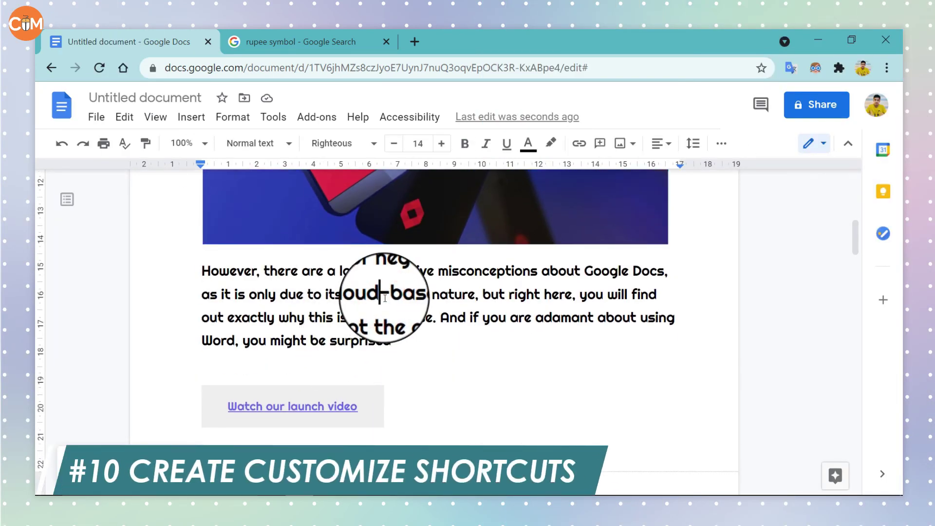
pyautogui.scroll(-10, 396, 321)
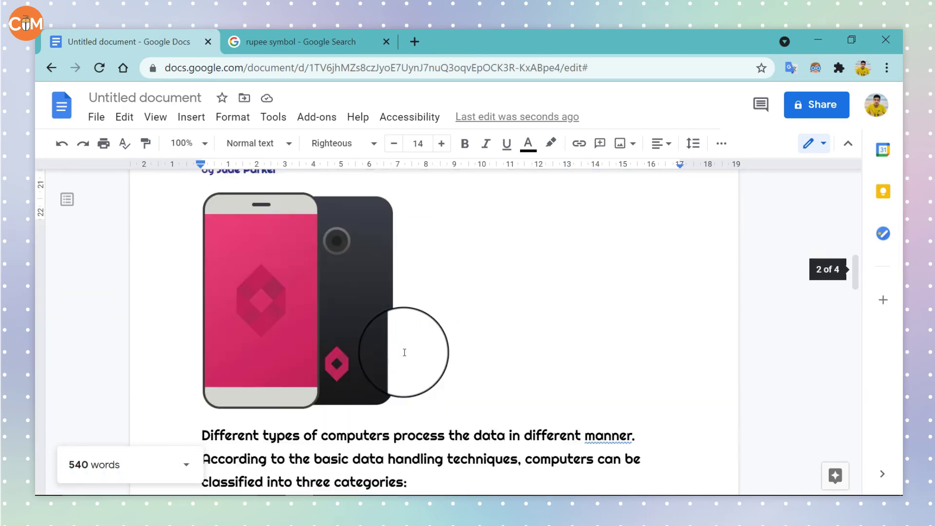
pyautogui.click(276, 122)
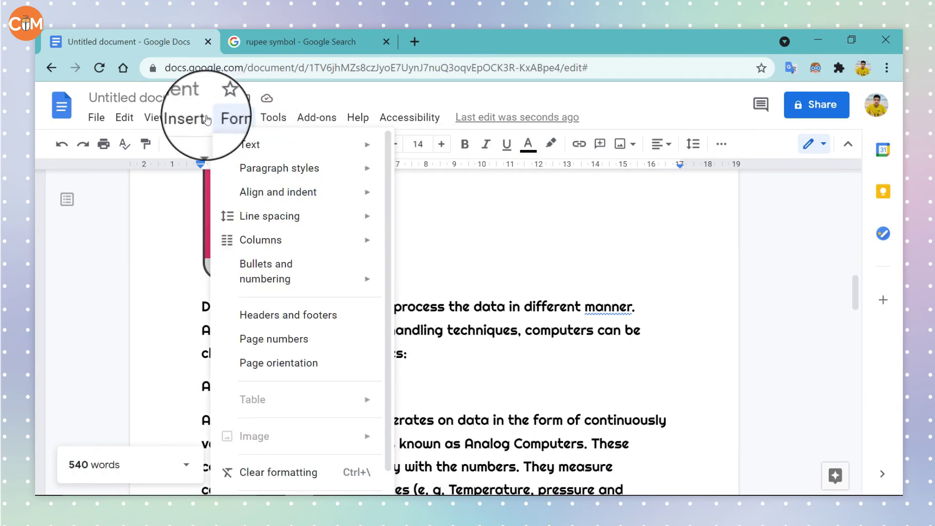
pyautogui.moveTo(190, 119)
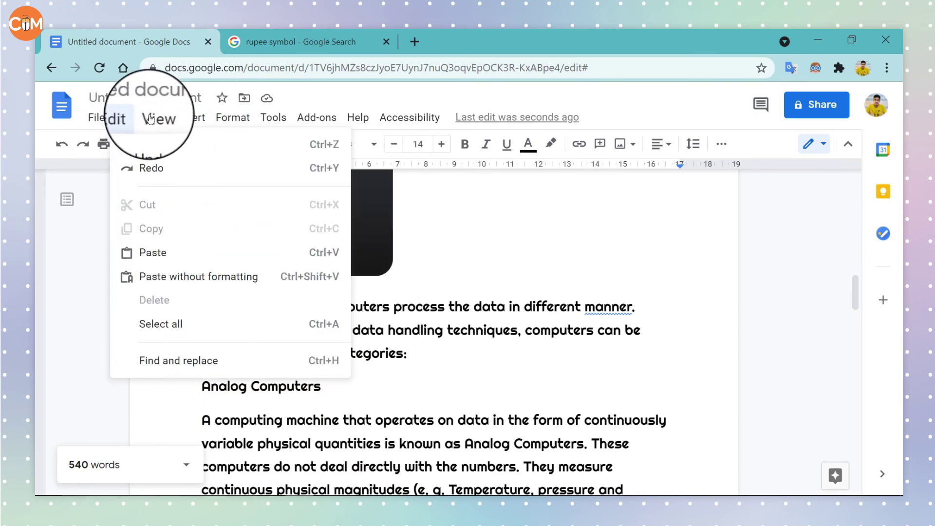
pyautogui.moveTo(268, 117)
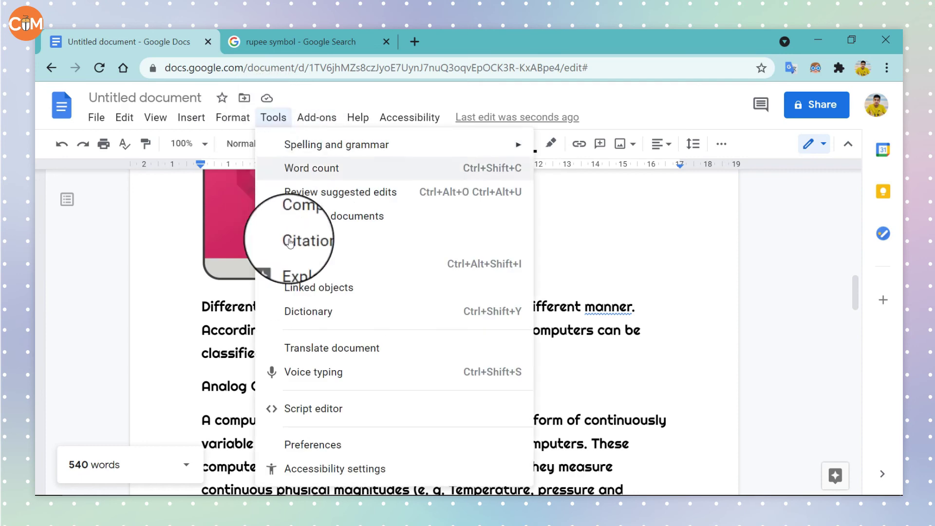
pyautogui.press('Escape')
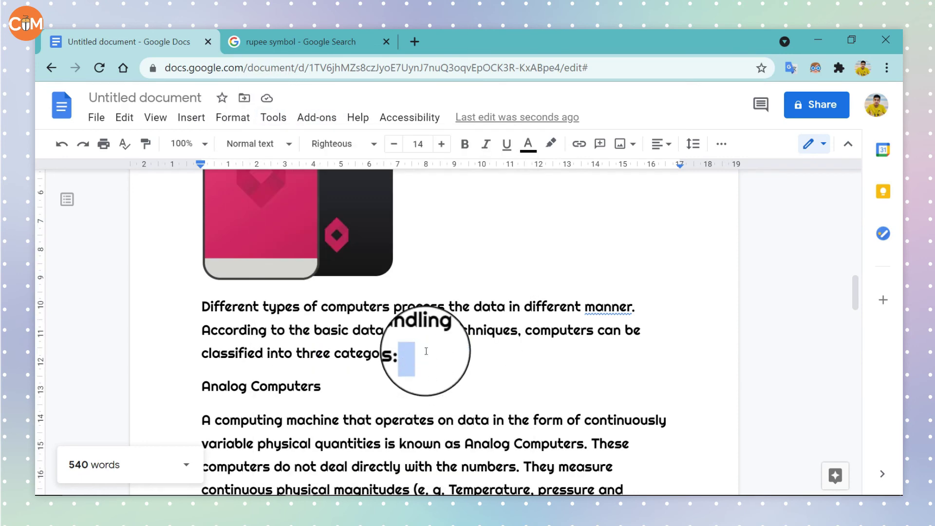
pyautogui.scroll(-2, 435, 352)
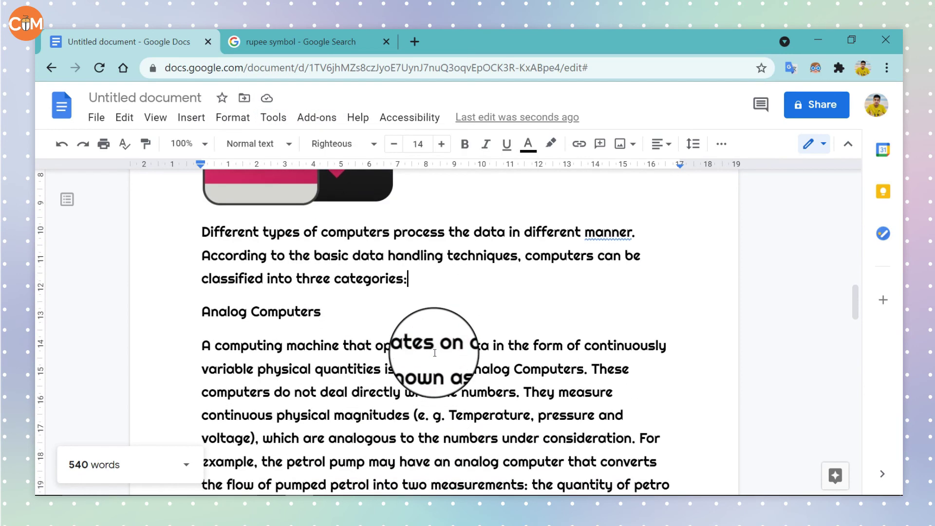
pyautogui.scroll(-6, 433, 350)
pyautogui.click(380, 344)
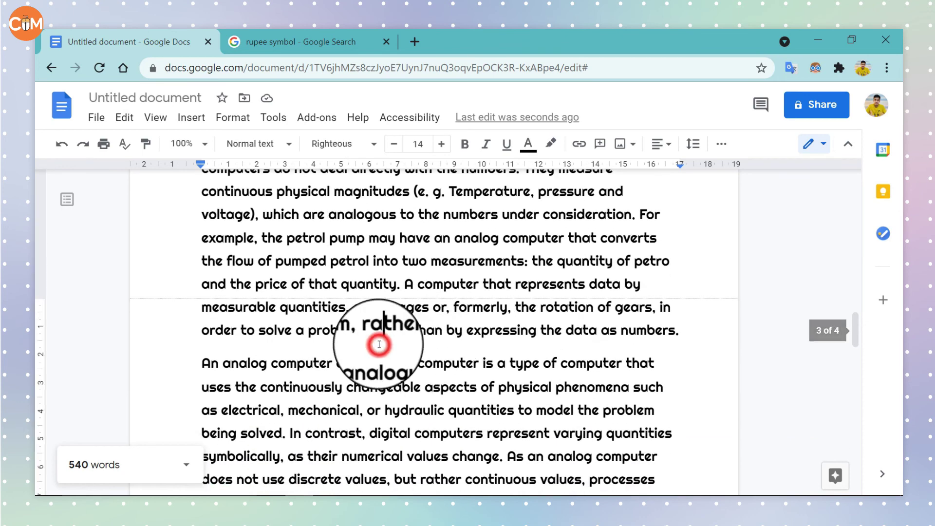
pyautogui.scroll(4, 379, 344)
pyautogui.scroll(2, 379, 344)
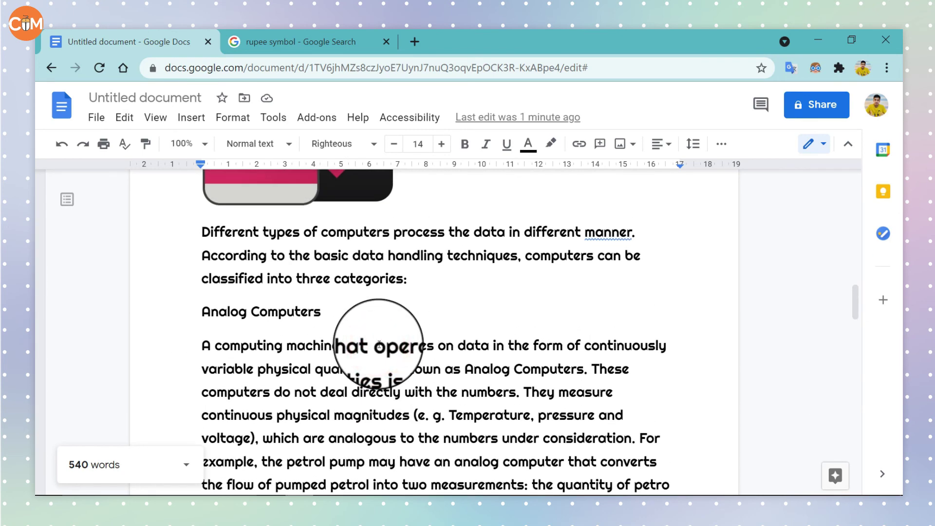
pyautogui.click(363, 311)
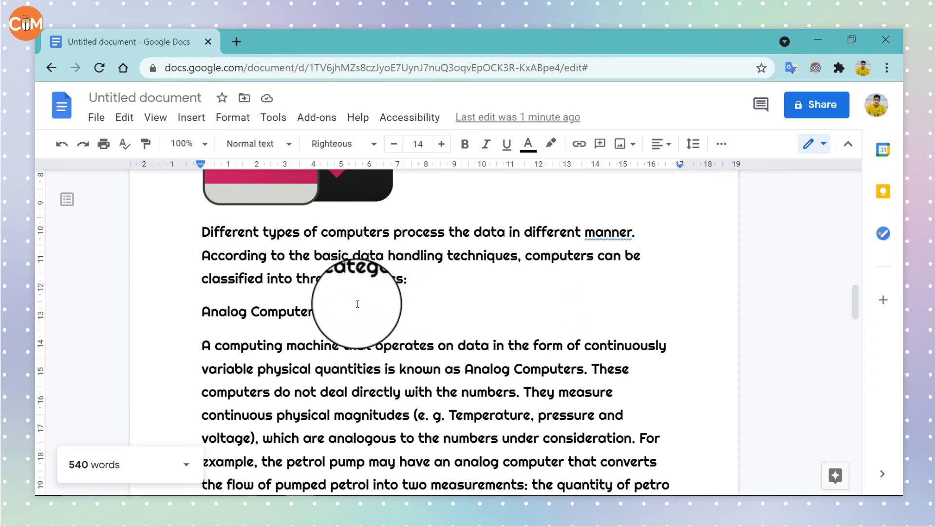
# Add an automatic substitution in the document preferences that replaces RP with the rupee symbol ₹, and look through the substitution list.
pyautogui.click(275, 125)
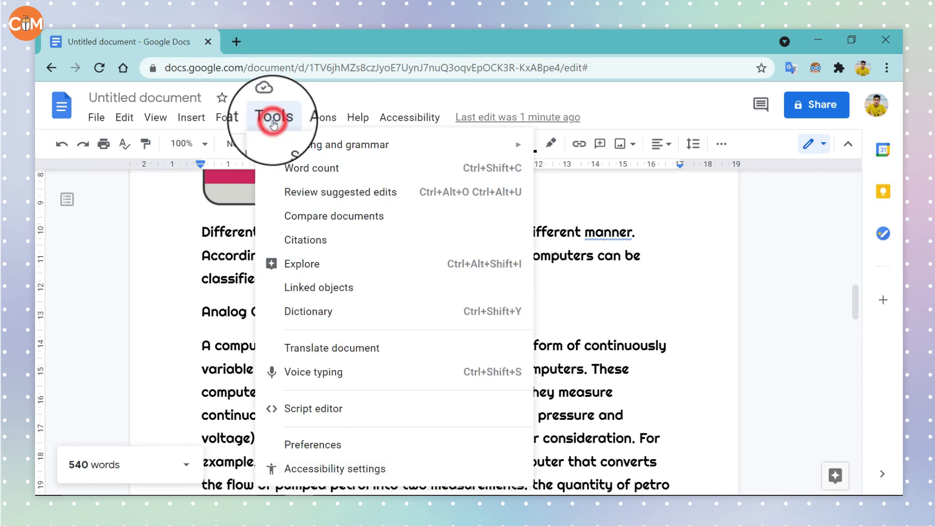
pyautogui.click(339, 445)
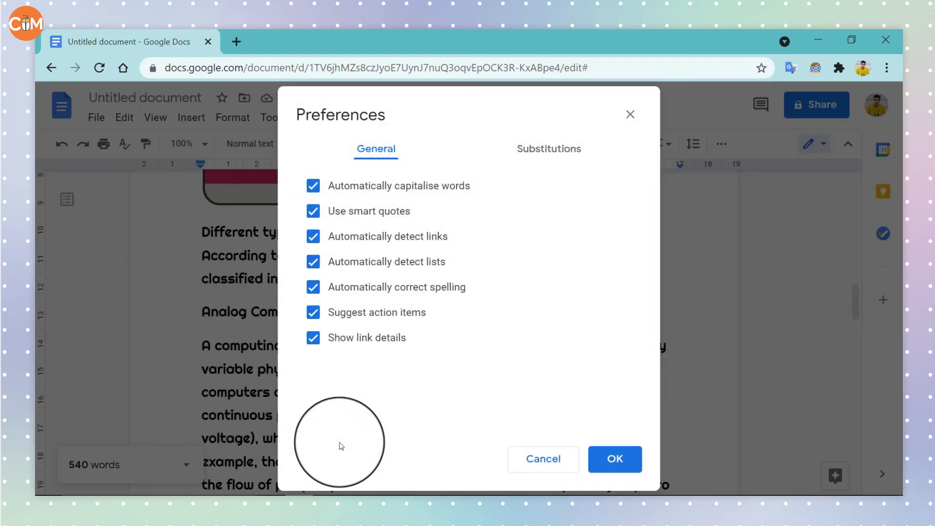
pyautogui.click(546, 147)
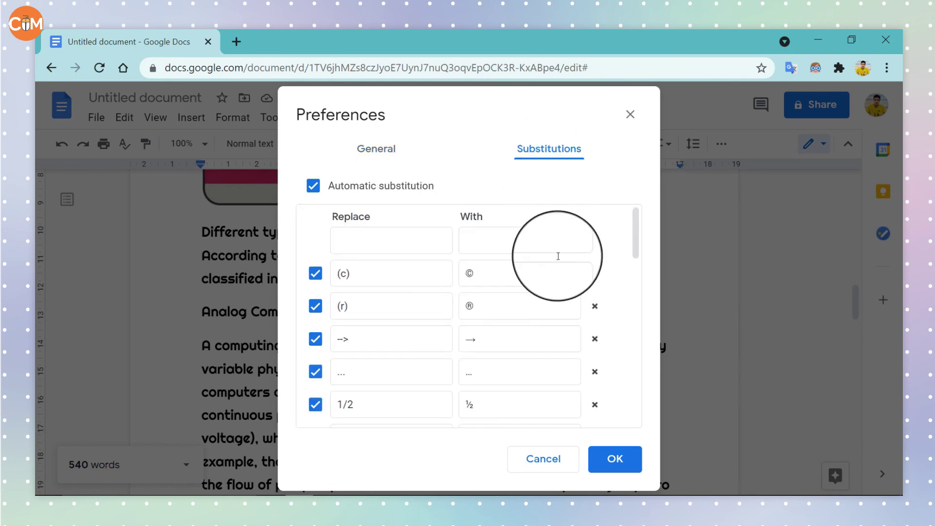
pyautogui.click(411, 245)
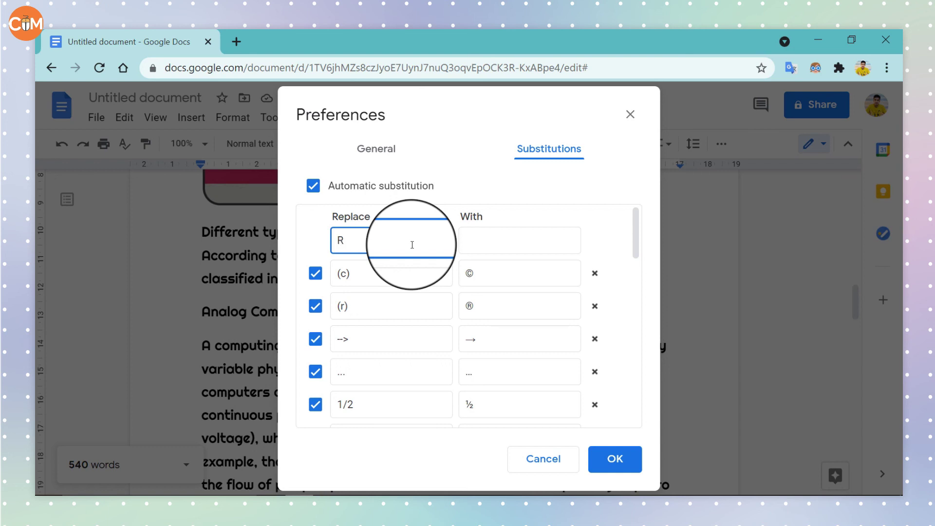
pyautogui.click(465, 244)
pyautogui.press('Return')
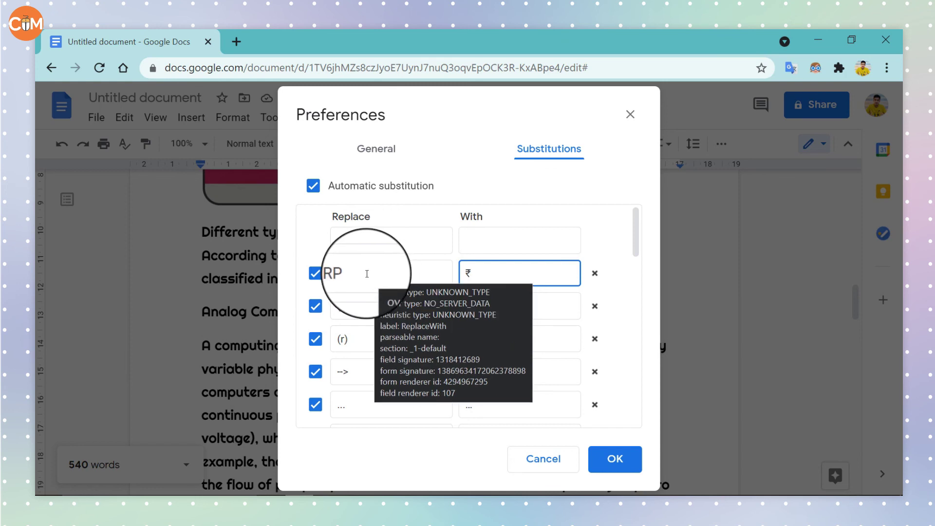
pyautogui.scroll(-5, 420, 317)
pyautogui.scroll(5, 428, 269)
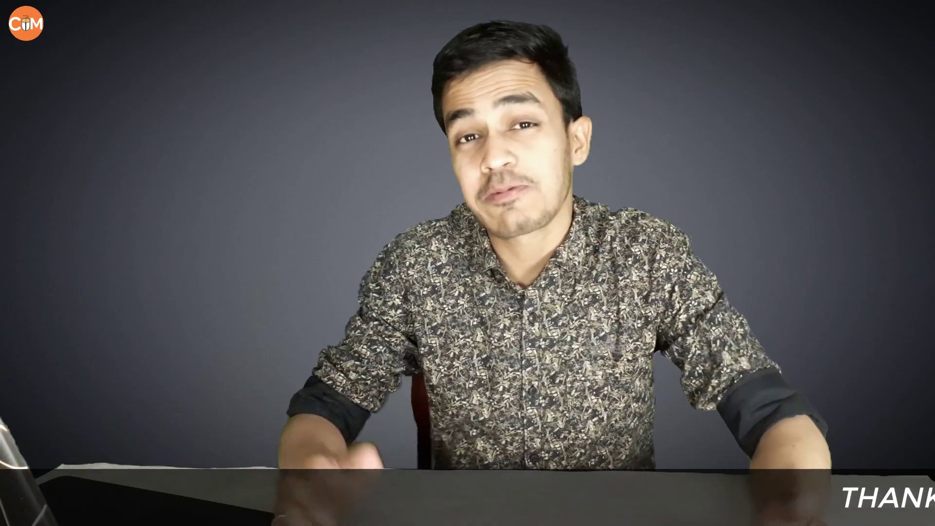